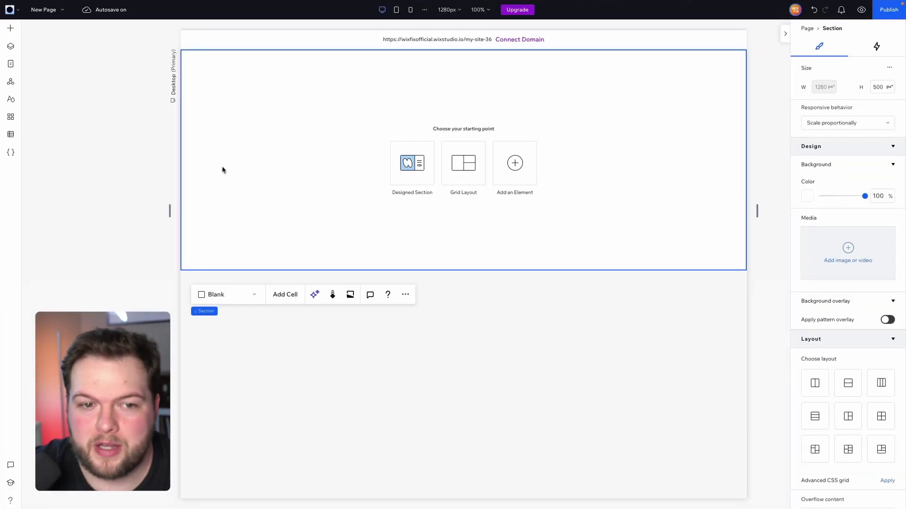
Fill the first section with the Welcome design 'Explore What Lies Beyond' and its green-fields video.
{"action": "left_click", "coordinate": [11, 29]}
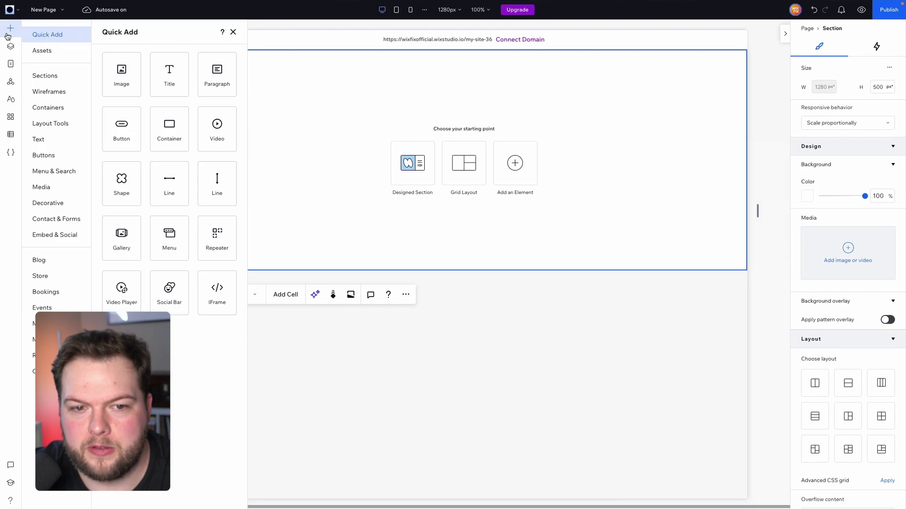
{"action": "left_click", "coordinate": [45, 76]}
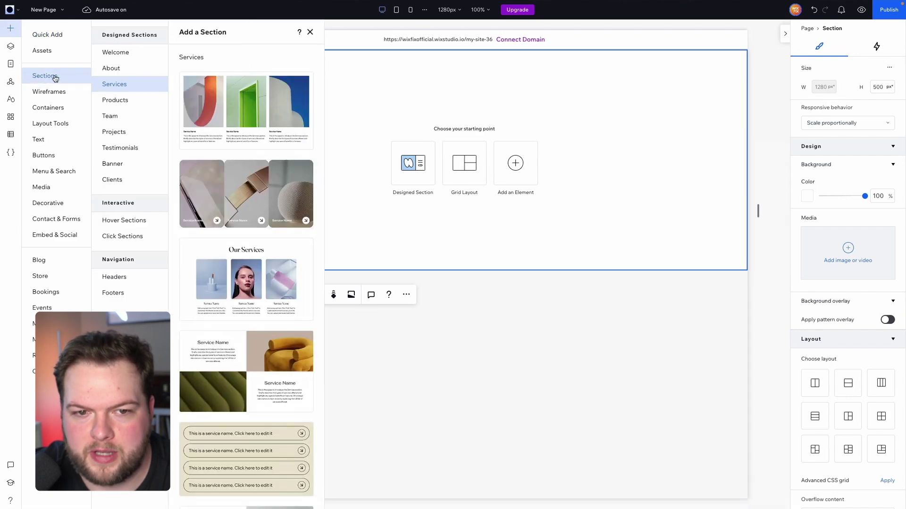
{"action": "left_click", "coordinate": [124, 56]}
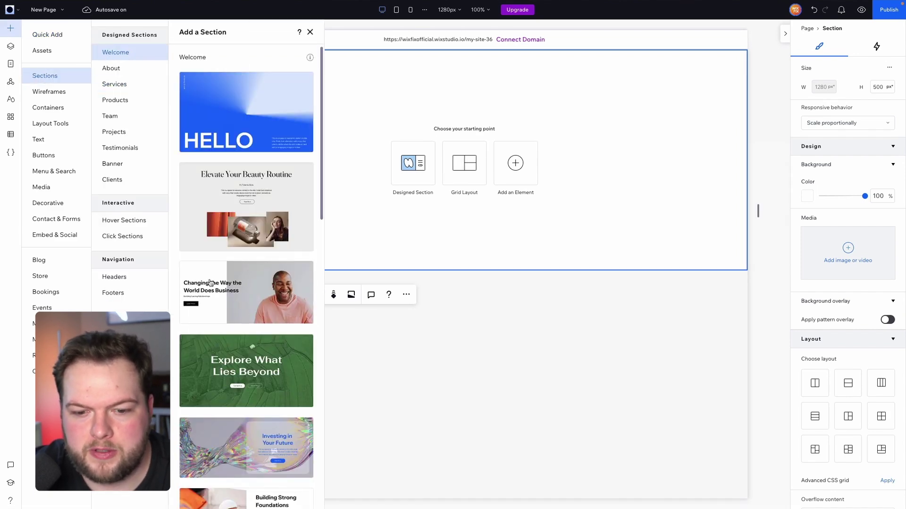
{"action": "left_click", "coordinate": [246, 448]}
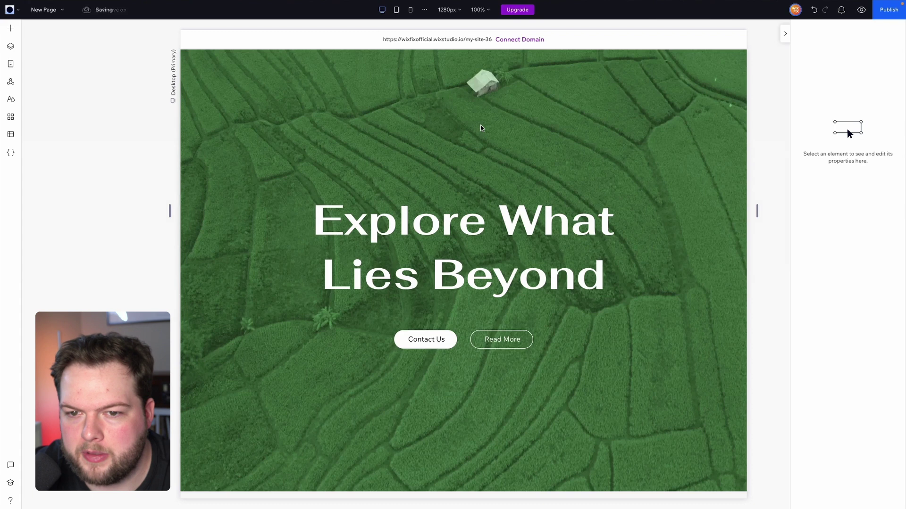
{"action": "left_click", "coordinate": [481, 128]}
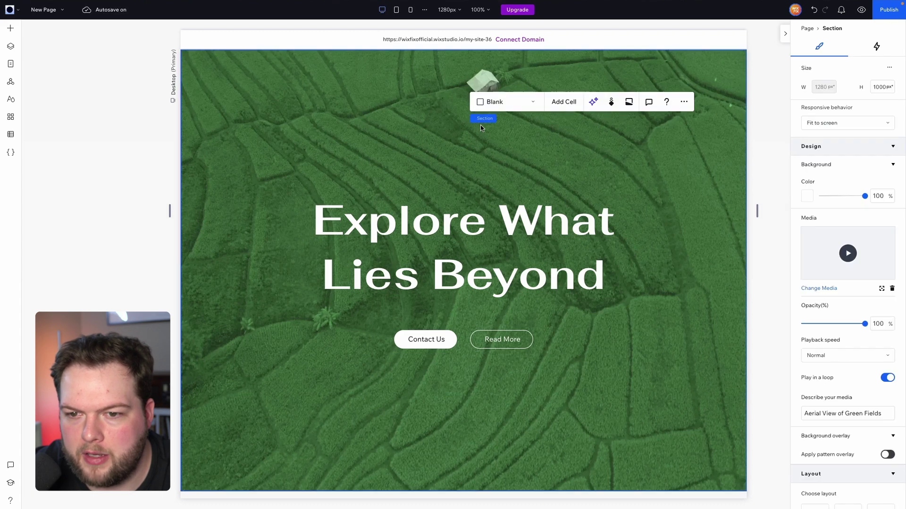
Drag the three-card 'Our Services' design from the Services designs onto the page below the hero.
{"action": "left_click", "coordinate": [11, 28]}
{"action": "left_click", "coordinate": [123, 85]}
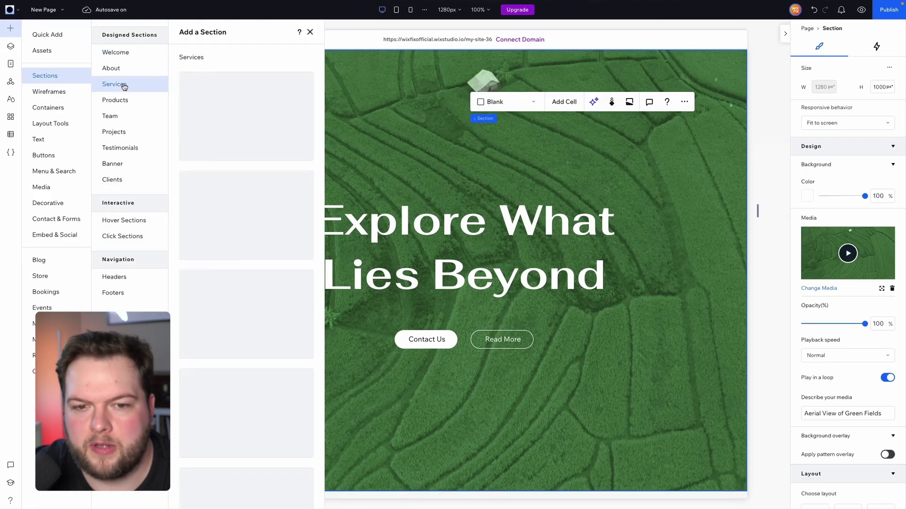
{"action": "scroll", "coordinate": [270, 168], "scroll_direction": "down", "scroll_amount": 3}
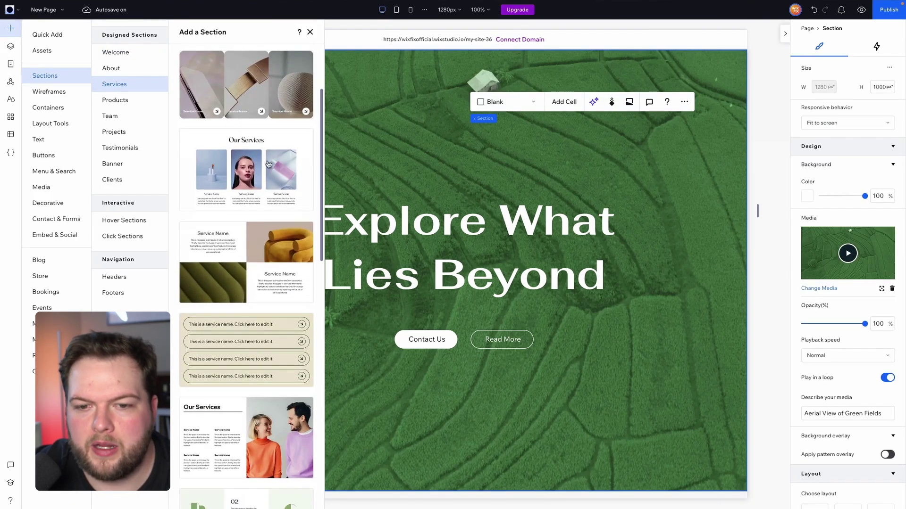
{"action": "left_click_drag", "start_coordinate": [247, 146], "coordinate": [460, 453]}
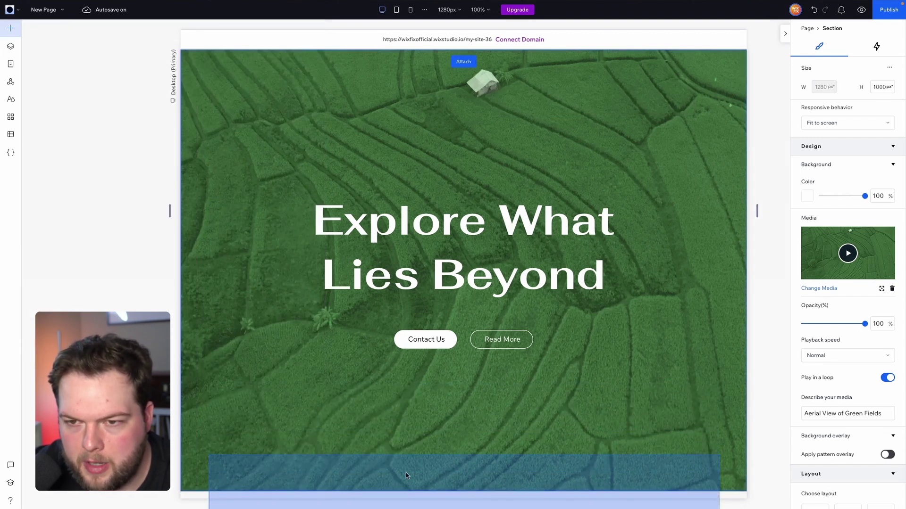
{"action": "left_click_drag", "start_coordinate": [405, 473], "coordinate": [406, 475]}
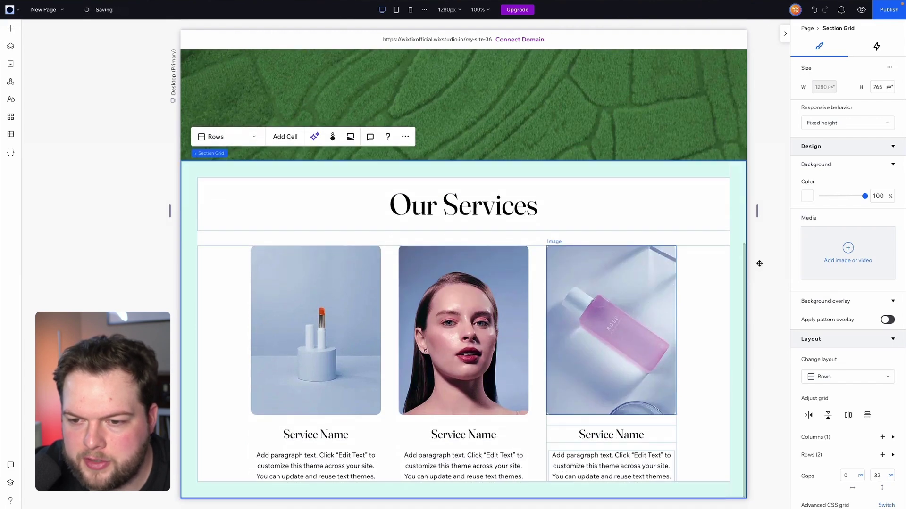
{"action": "scroll", "coordinate": [717, 245], "scroll_direction": "up", "scroll_amount": 7}
Set the hero heading font to Onest Medium with line spacing 1.
{"action": "scroll", "coordinate": [677, 226], "scroll_direction": "down", "scroll_amount": 7}
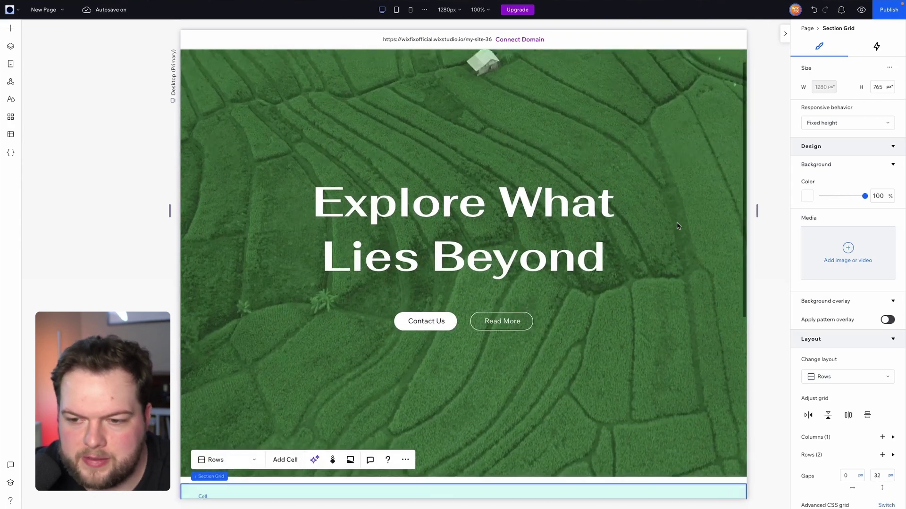
{"action": "scroll", "coordinate": [677, 226], "scroll_direction": "up", "scroll_amount": 7}
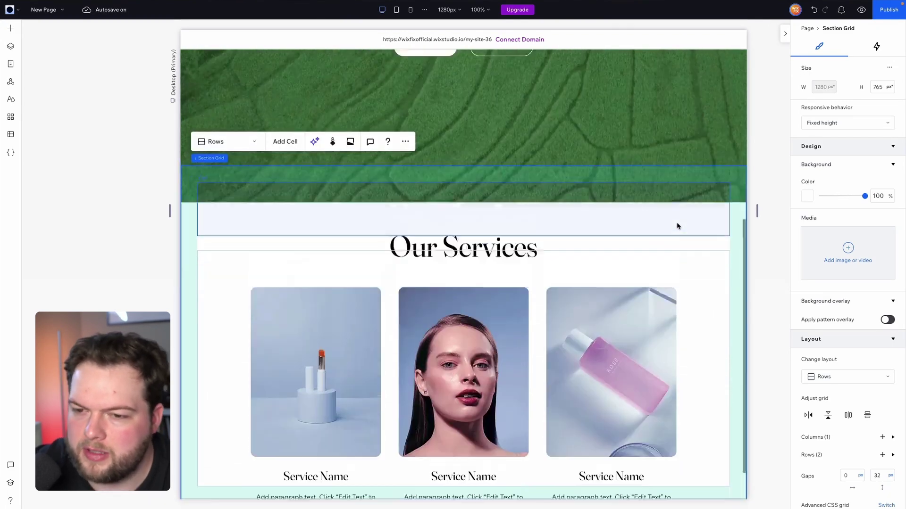
{"action": "left_click", "coordinate": [599, 264]}
{"action": "left_click", "coordinate": [847, 241]}
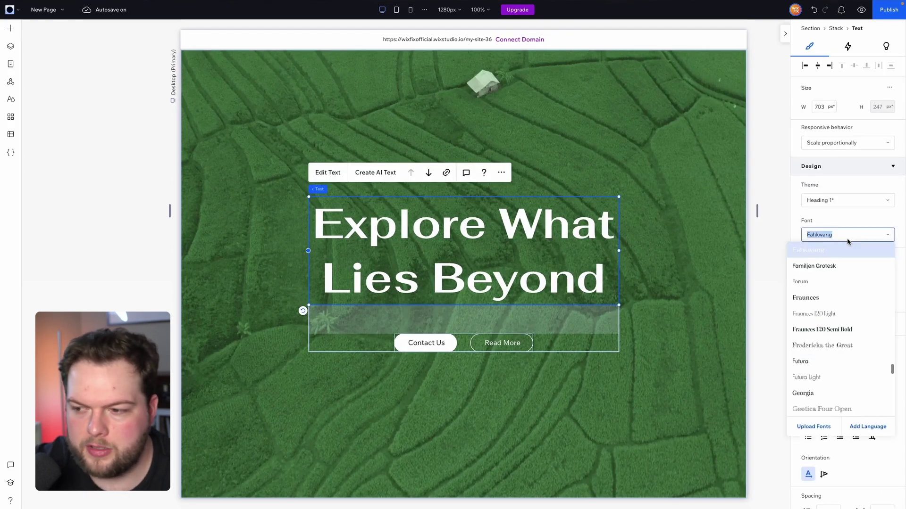
{"action": "type", "text": "one"}
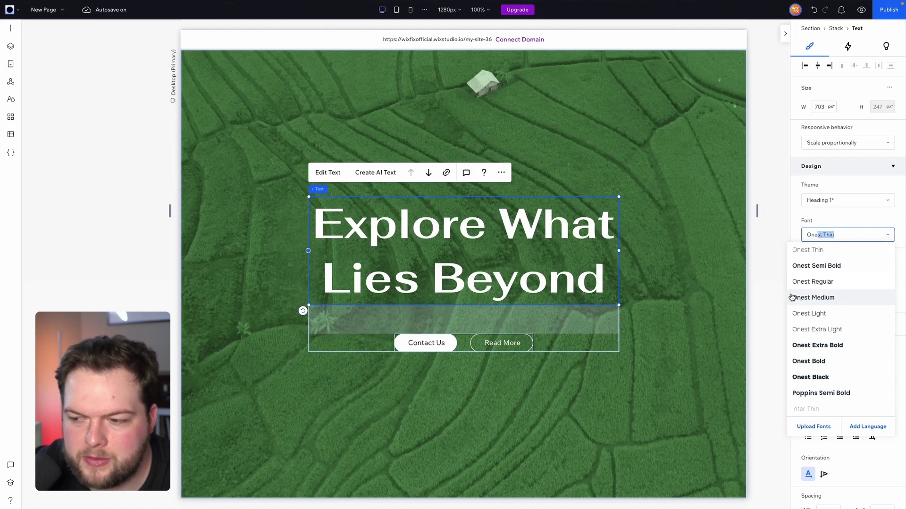
{"action": "left_click", "coordinate": [809, 298]}
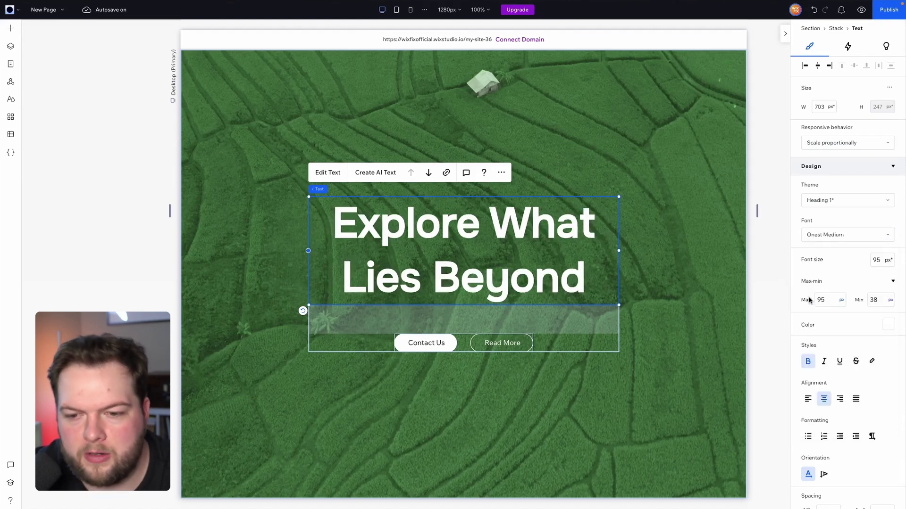
{"action": "scroll", "coordinate": [850, 295], "scroll_direction": "down", "scroll_amount": 5}
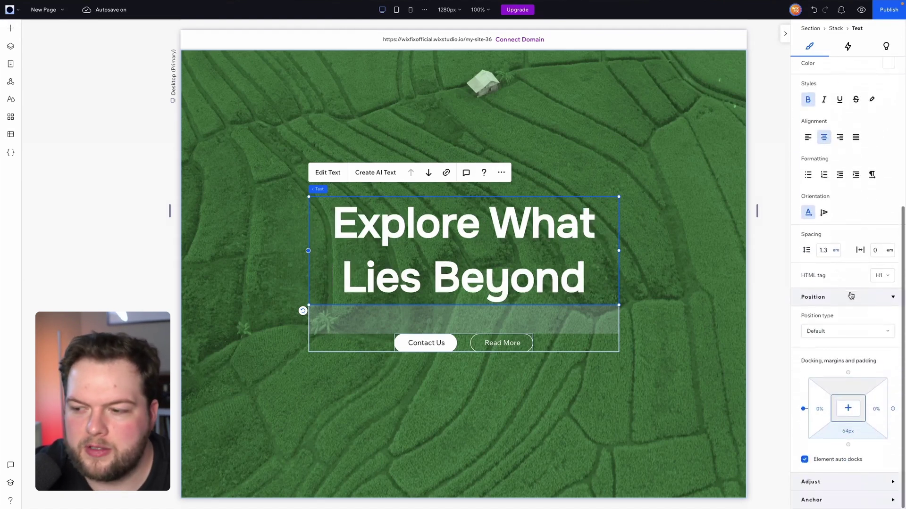
{"action": "left_click", "coordinate": [829, 252]}
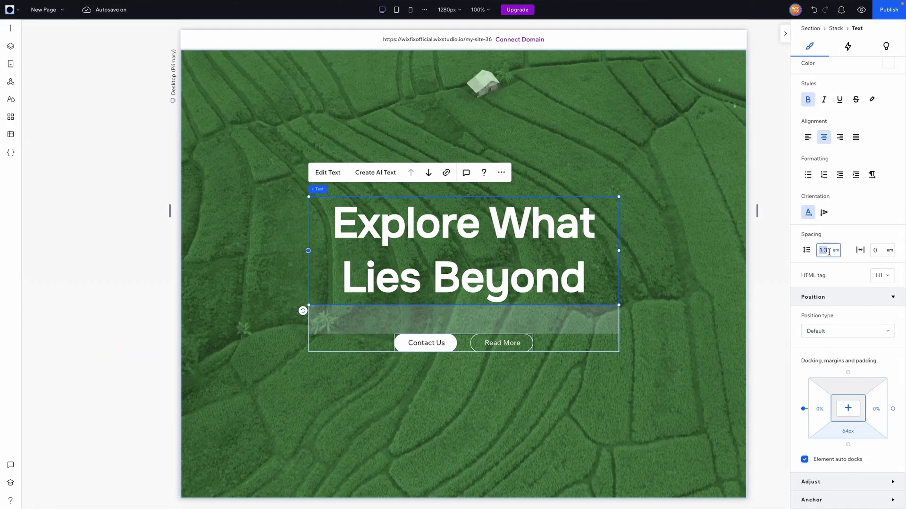
{"action": "type", "text": "1"}
{"action": "key", "text": "Return"}
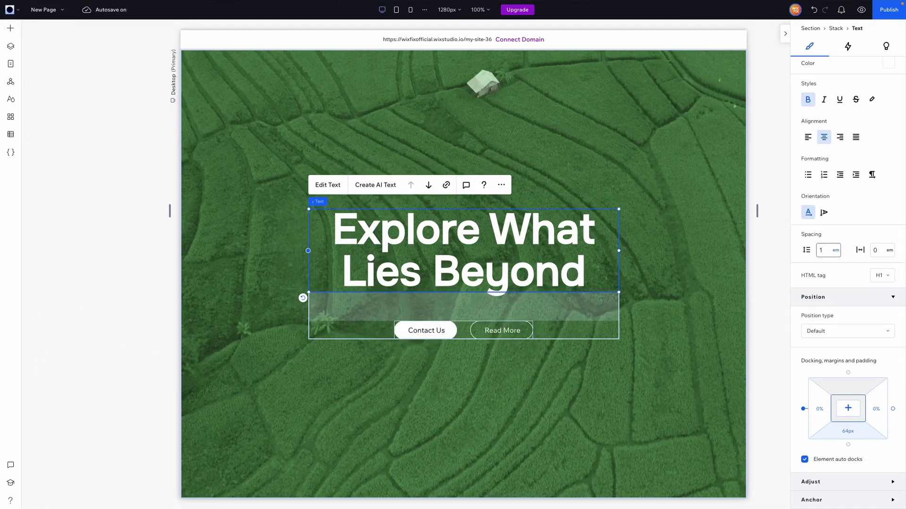
Tighten the stack gap between the heading and buttons to 28 px.
{"action": "left_click", "coordinate": [464, 305]}
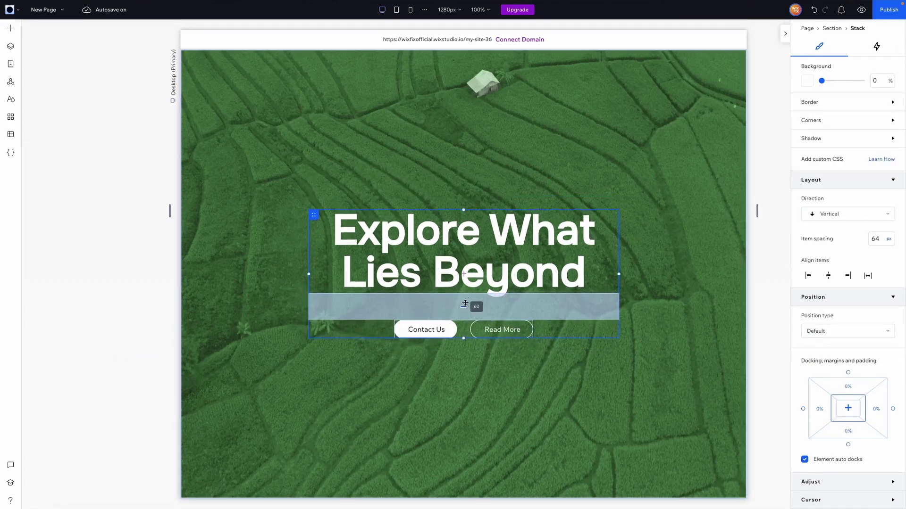
{"action": "left_click_drag", "start_coordinate": [465, 303], "coordinate": [466, 302]}
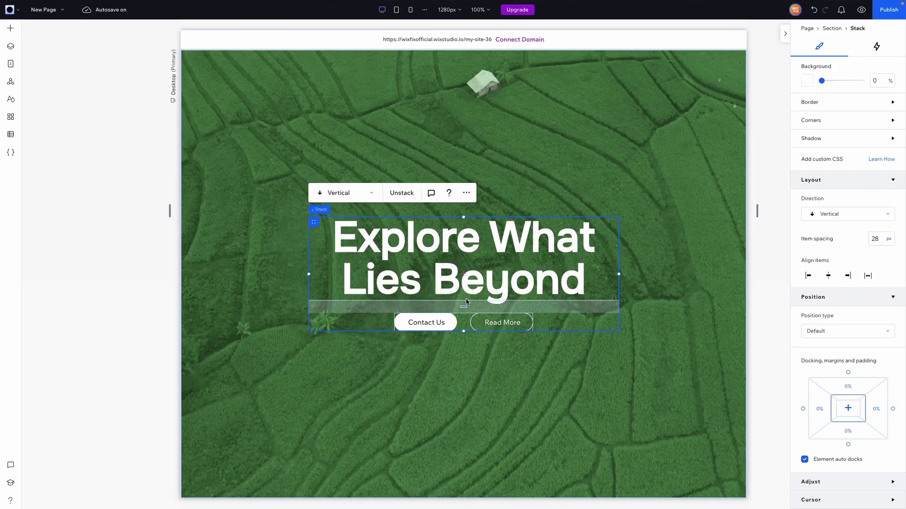
{"action": "left_click", "coordinate": [699, 286]}
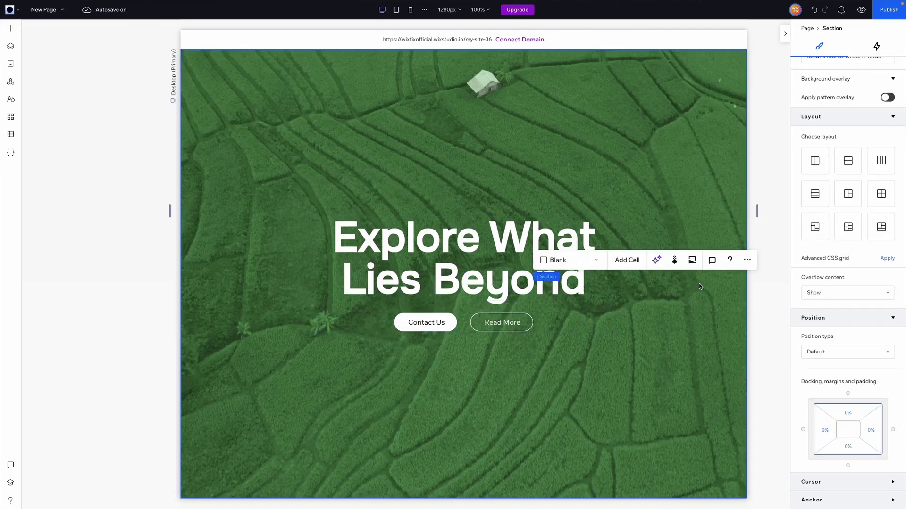
{"action": "scroll", "coordinate": [699, 285], "scroll_direction": "down", "scroll_amount": 7}
Apply Onest Regular to the Our Services title, Service Name headings and description paragraphs.
{"action": "left_click", "coordinate": [463, 209]}
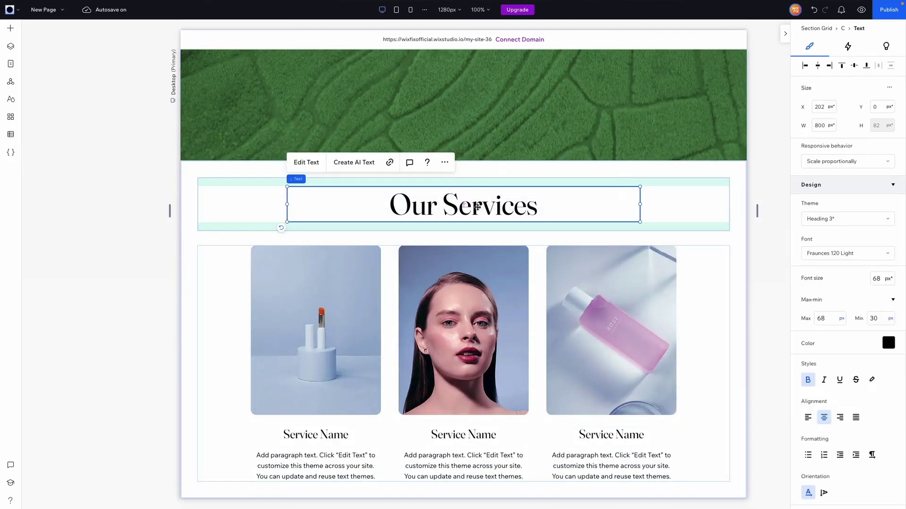
{"action": "left_click", "coordinate": [841, 253]}
{"action": "type", "text": "Onest Thin"}
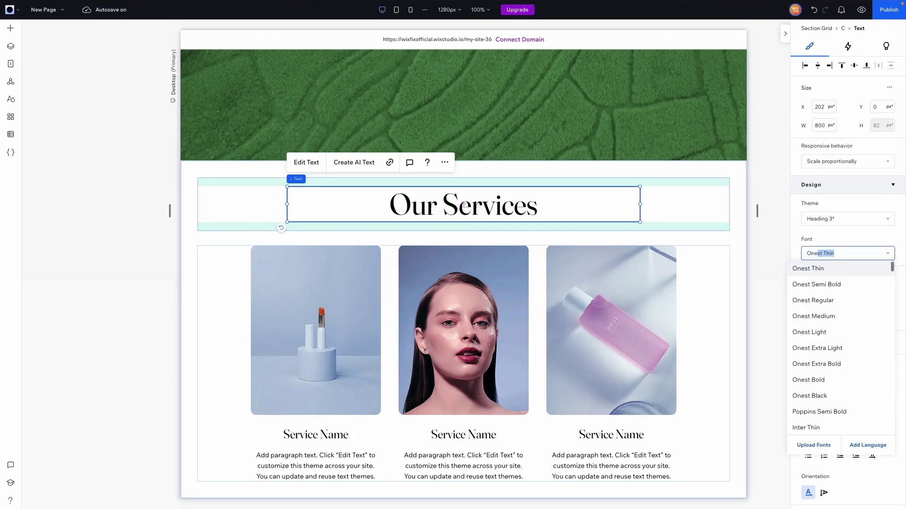
{"action": "left_click", "coordinate": [826, 301]}
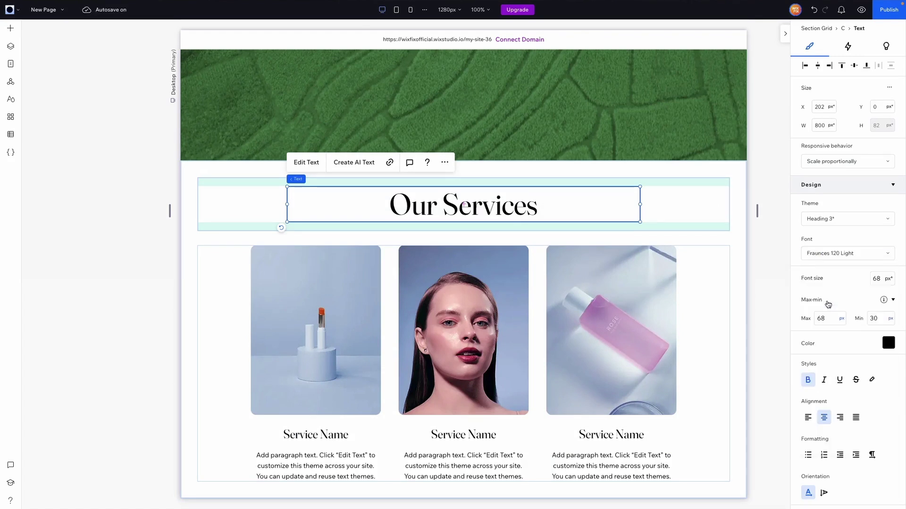
{"action": "left_click", "coordinate": [611, 435]}
{"action": "left_click", "coordinate": [841, 234]}
{"action": "type", "text": "Onest Thin"}
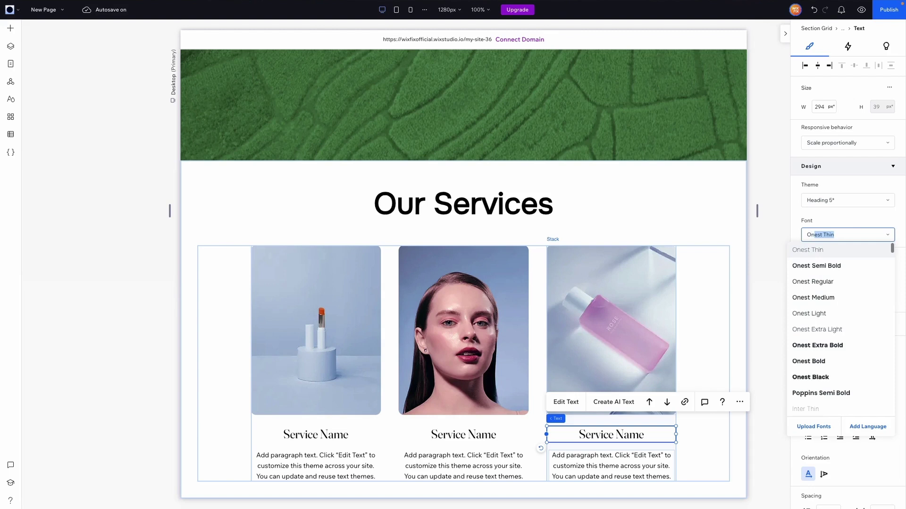
{"action": "left_click", "coordinate": [824, 283]}
{"action": "left_click", "coordinate": [610, 461]}
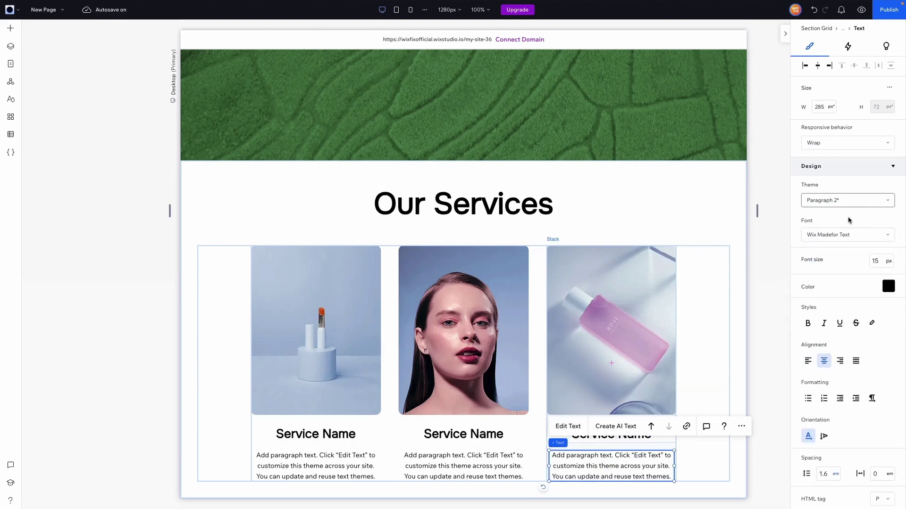
{"action": "left_click", "coordinate": [843, 235]}
{"action": "left_click", "coordinate": [824, 283]}
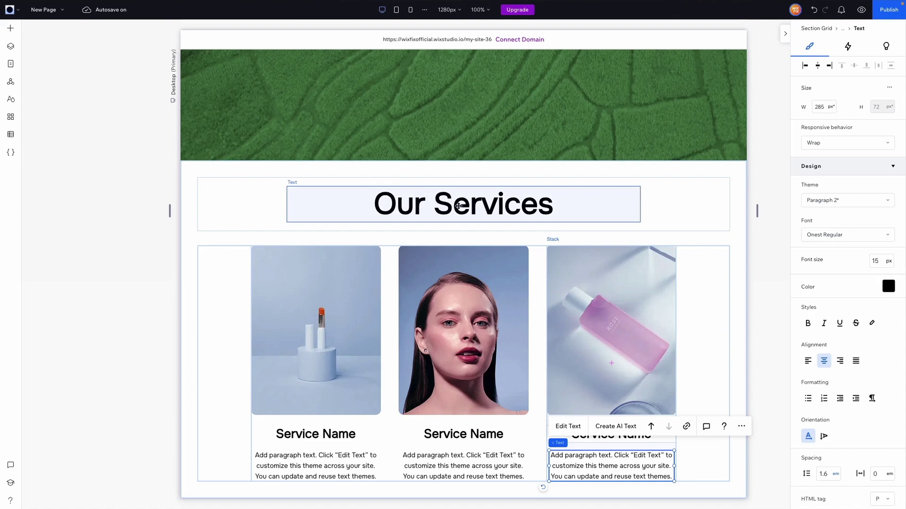
Cap the Our Services heading's maximum font size at 48 px.
{"action": "left_click", "coordinate": [472, 204]}
{"action": "left_click", "coordinate": [821, 318]}
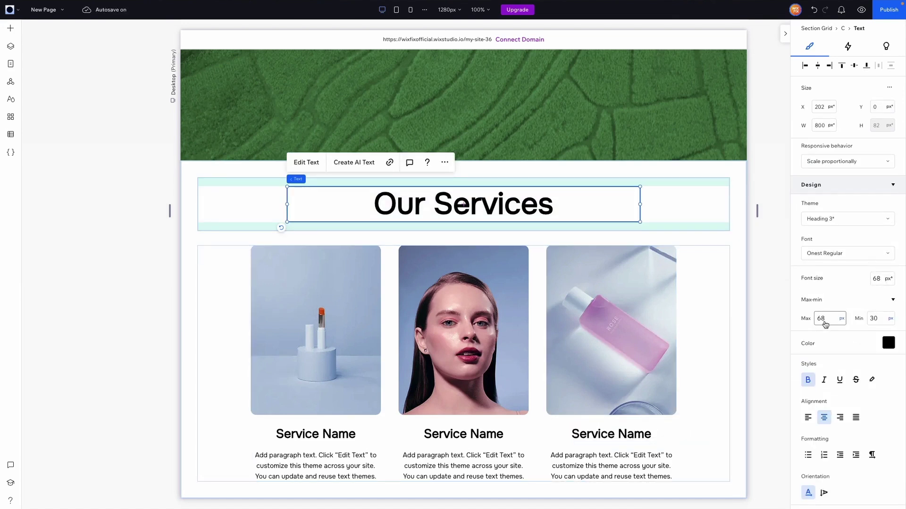
{"action": "double_click", "coordinate": [827, 319]}
{"action": "key", "text": "Return"}
Set the Service Name titles' maximum font size to 22 px.
{"action": "left_click", "coordinate": [416, 430]}
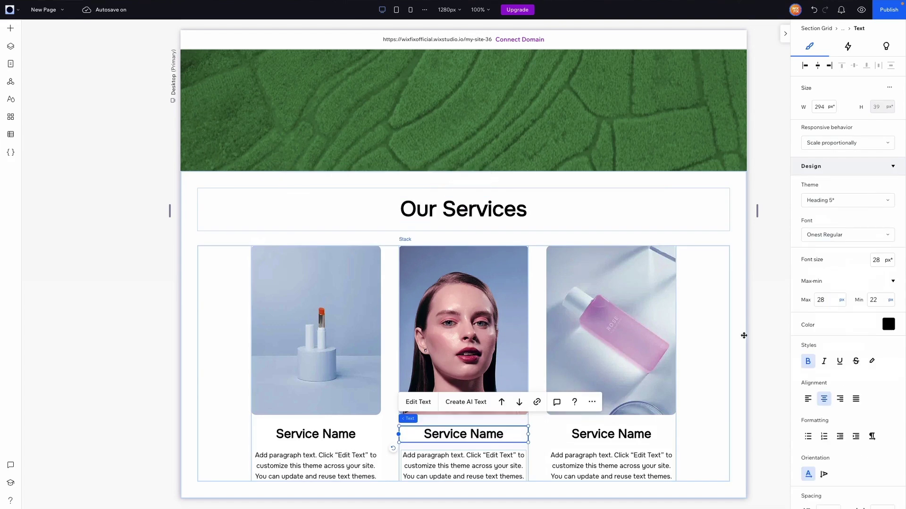
{"action": "double_click", "coordinate": [832, 296]}
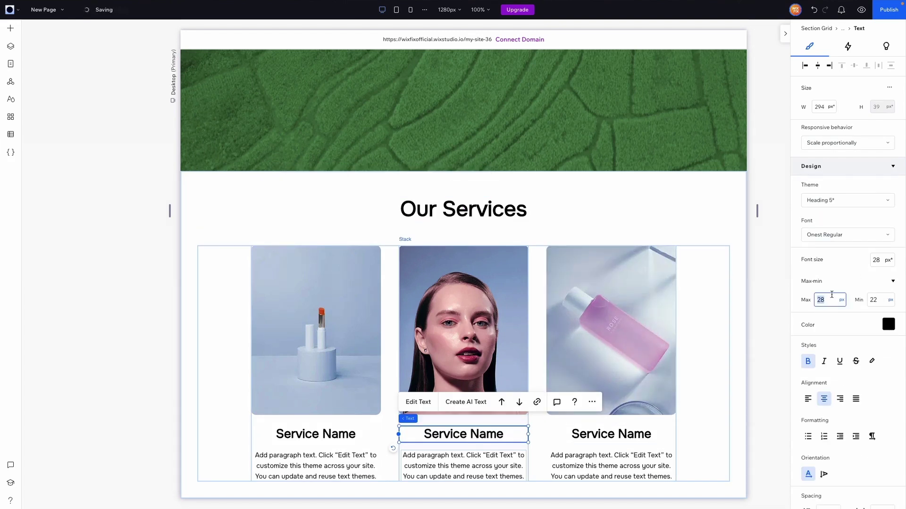
{"action": "type", "text": "22"}
{"action": "left_click", "coordinate": [332, 335]}
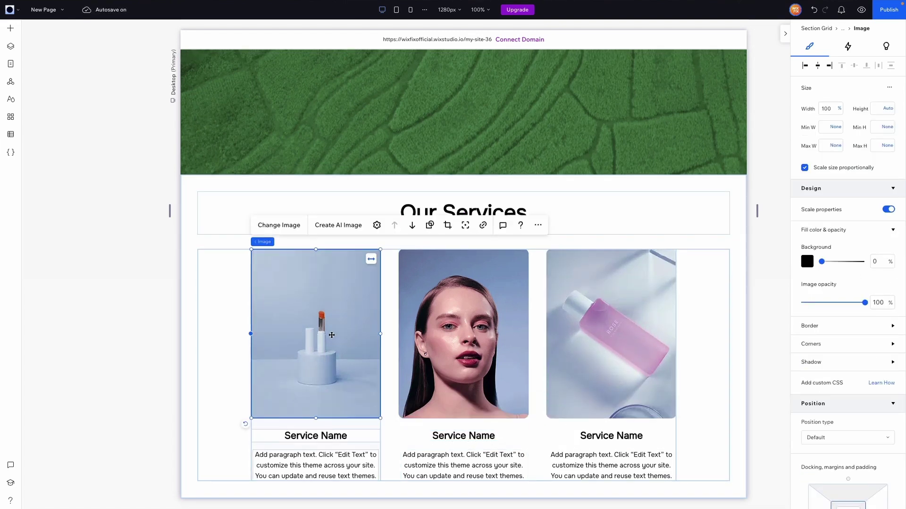
Browse 'tech' stock images in Media from Wix as replacements for the left service image.
{"action": "left_click", "coordinate": [289, 228]}
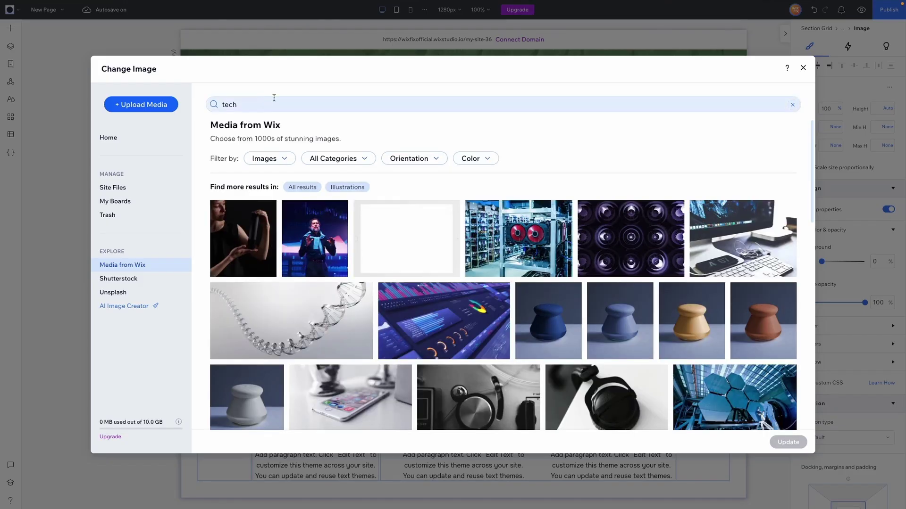
{"action": "scroll", "coordinate": [581, 230], "scroll_direction": "down", "scroll_amount": 10}
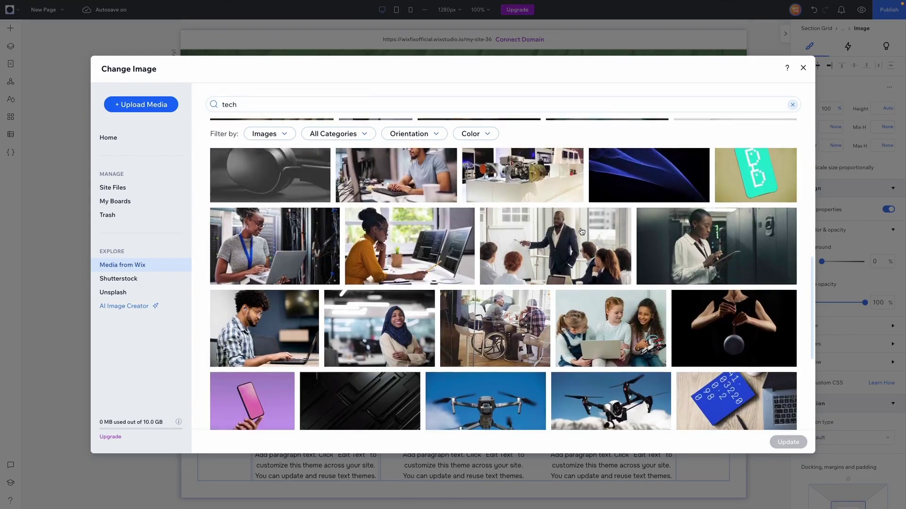
{"action": "scroll", "coordinate": [581, 231], "scroll_direction": "down", "scroll_amount": 15}
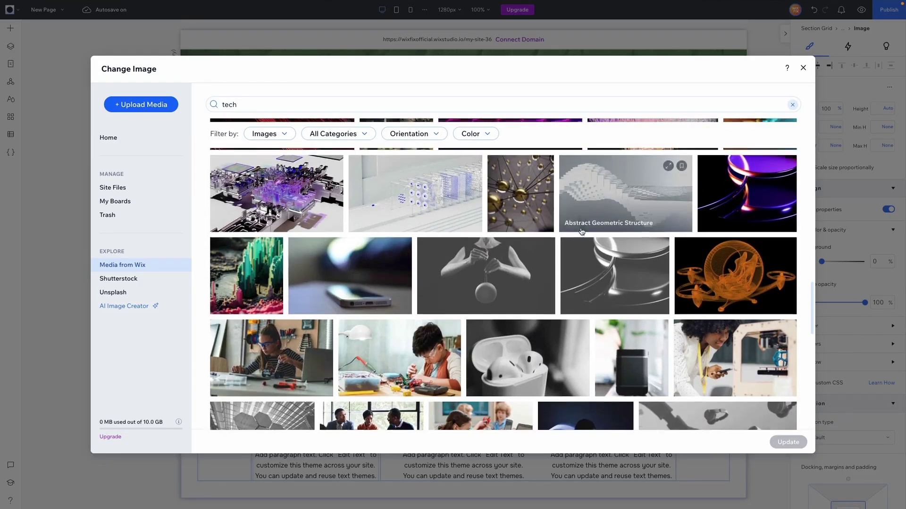
{"action": "scroll", "coordinate": [581, 231], "scroll_direction": "down", "scroll_amount": 5}
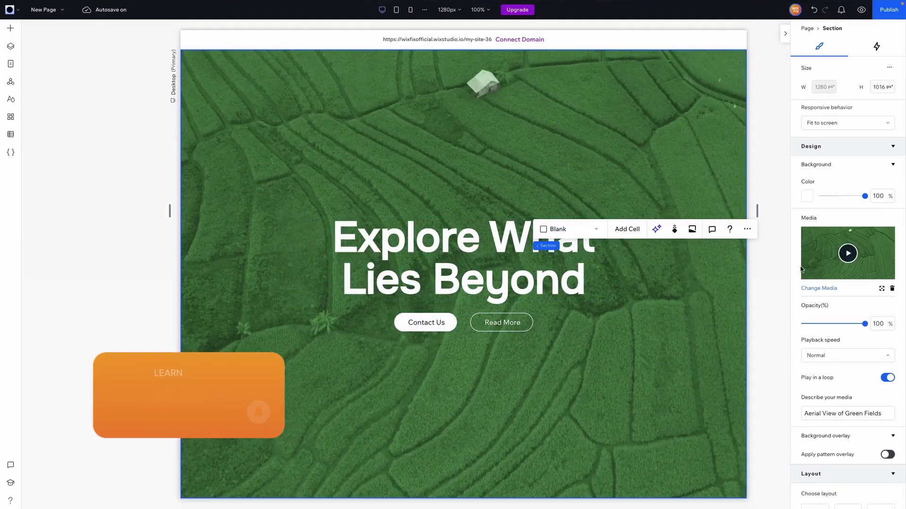
Remove the green-field video and try a stretched image across the blank hero.
{"action": "left_click", "coordinate": [892, 290]}
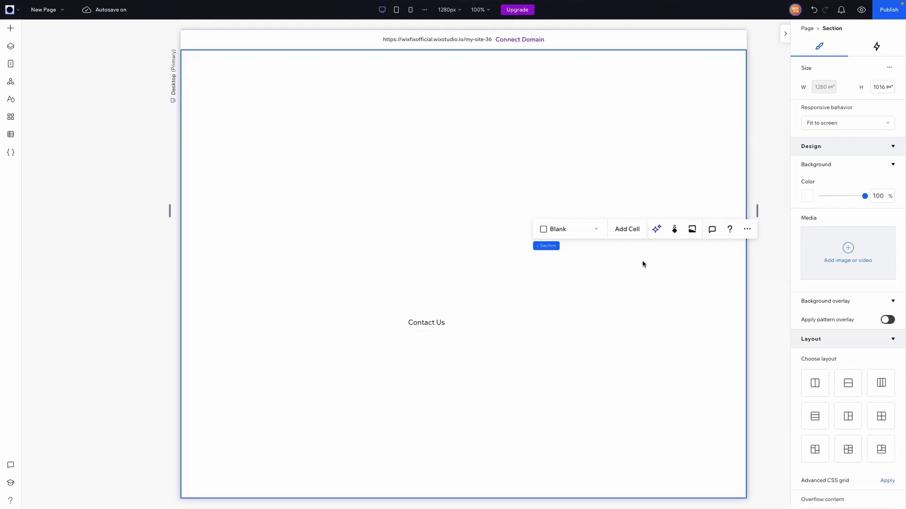
{"action": "left_click", "coordinate": [214, 105]}
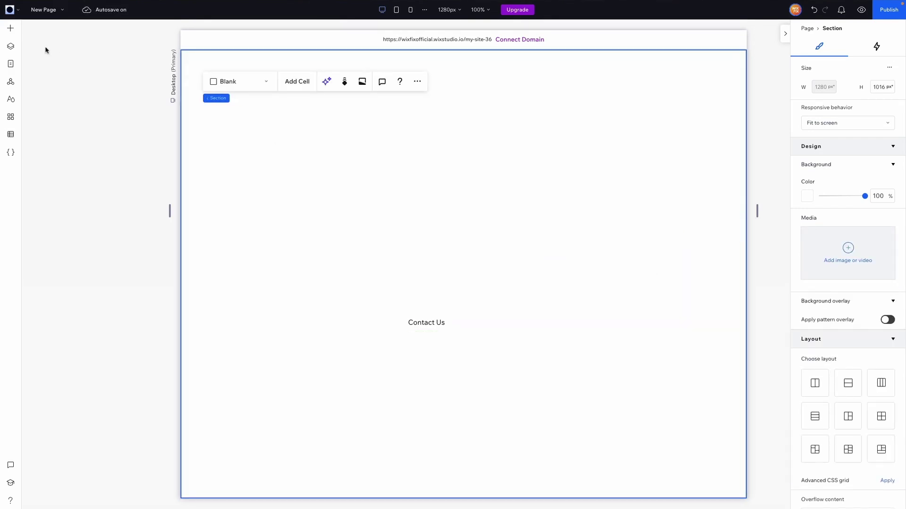
{"action": "left_click", "coordinate": [11, 32]}
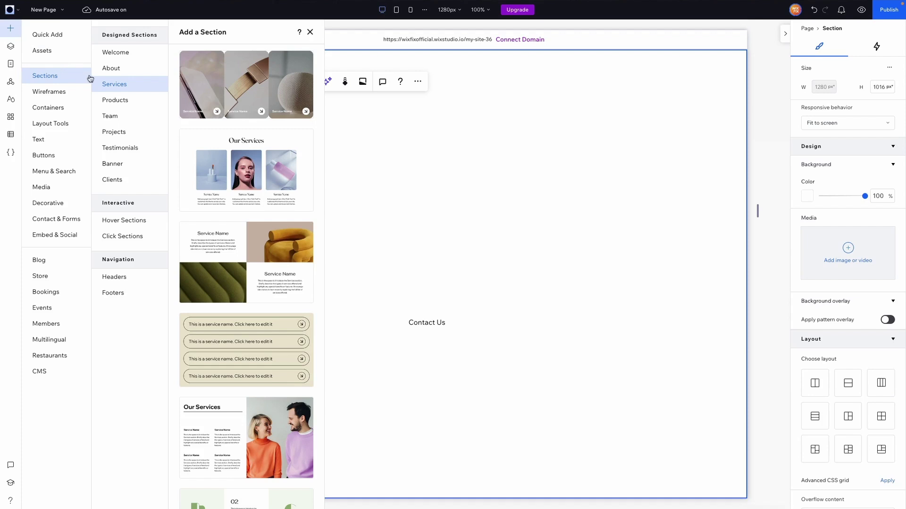
{"action": "left_click", "coordinate": [47, 35]}
{"action": "left_click_drag", "start_coordinate": [129, 92], "coordinate": [460, 133]}
{"action": "left_click", "coordinate": [515, 97]}
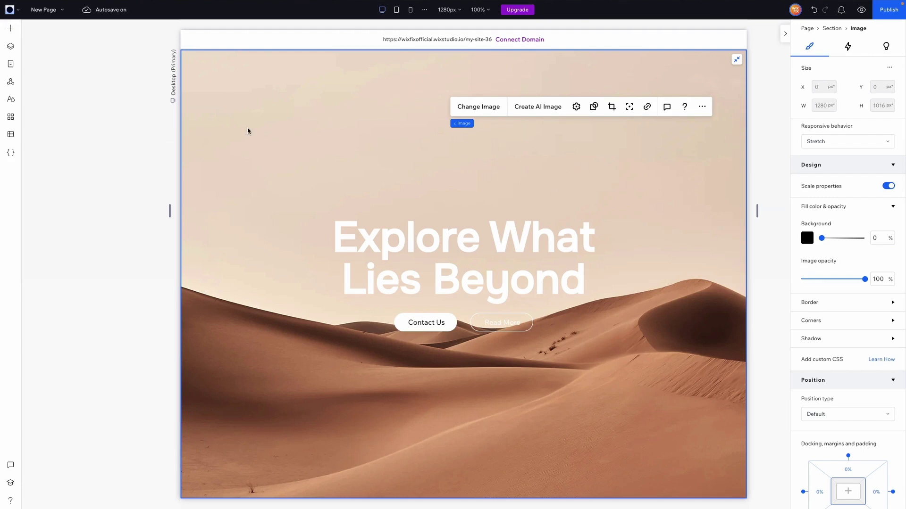
Delete the trial image and open the hero's background media chooser.
{"action": "key", "text": "Delete"}
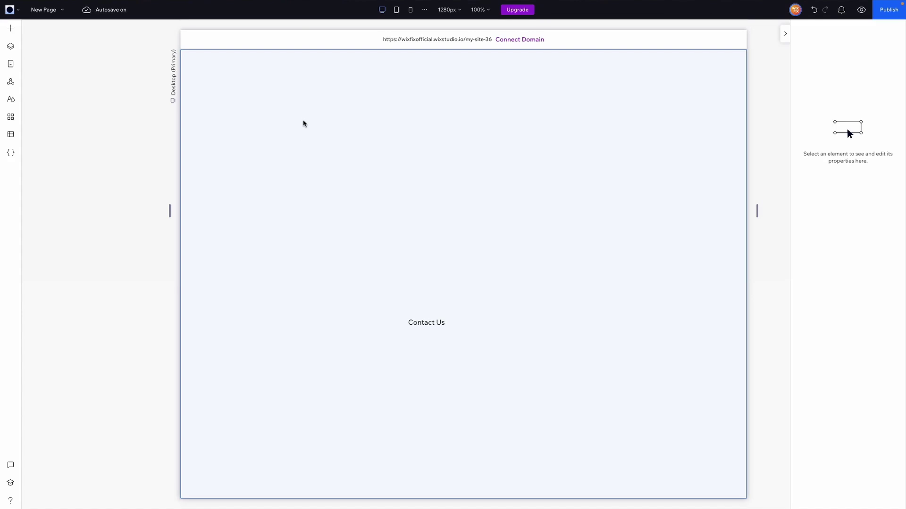
{"action": "left_click", "coordinate": [285, 136]}
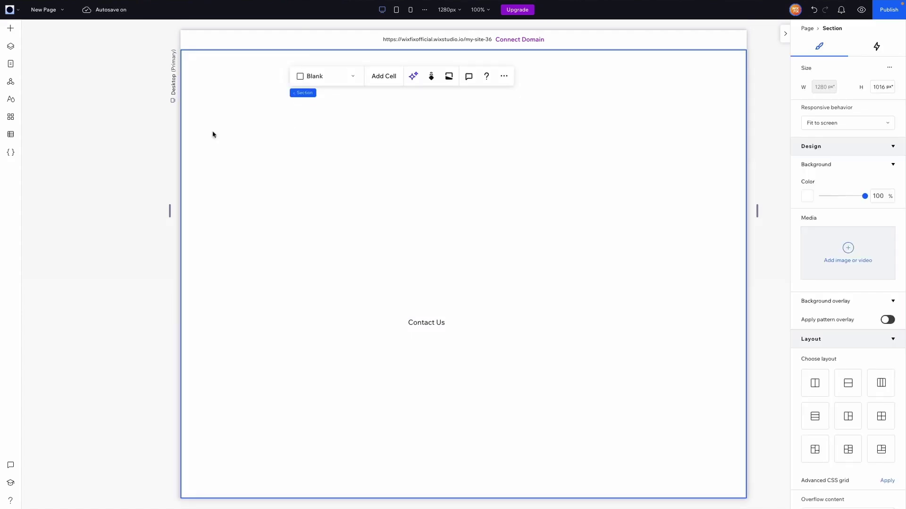
{"action": "left_click", "coordinate": [838, 261]}
Search the videos for 'tech' and set High Tech Engineers as the hero background.
{"action": "left_click", "coordinate": [264, 158]}
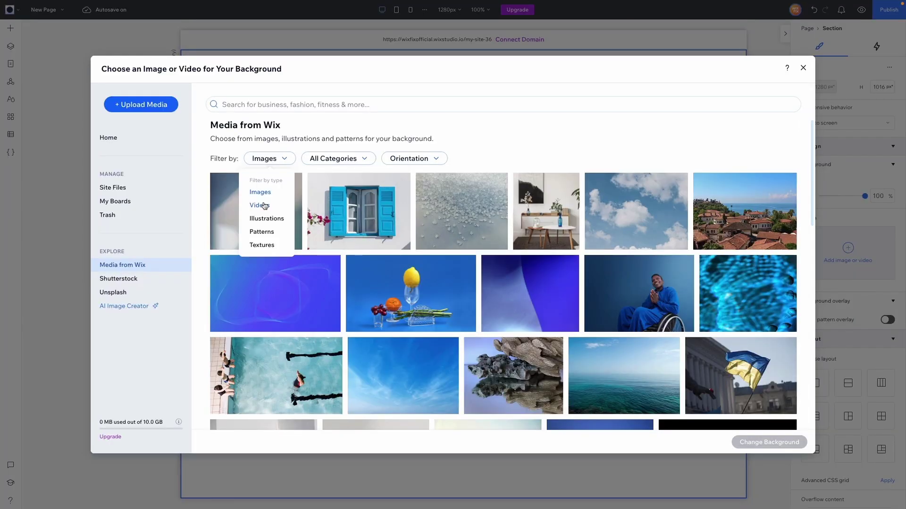
{"action": "left_click", "coordinate": [264, 206]}
{"action": "left_click", "coordinate": [270, 103]}
{"action": "type", "text": "tech"}
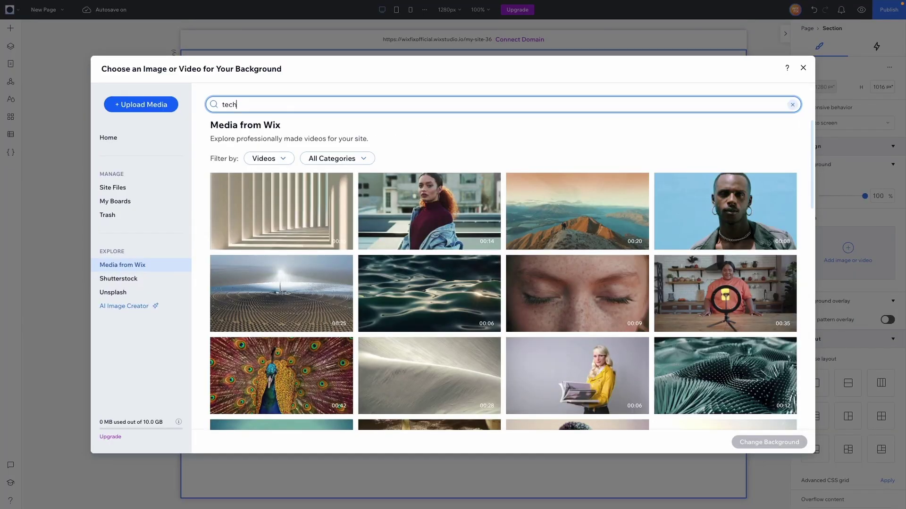
{"action": "key", "text": "Return"}
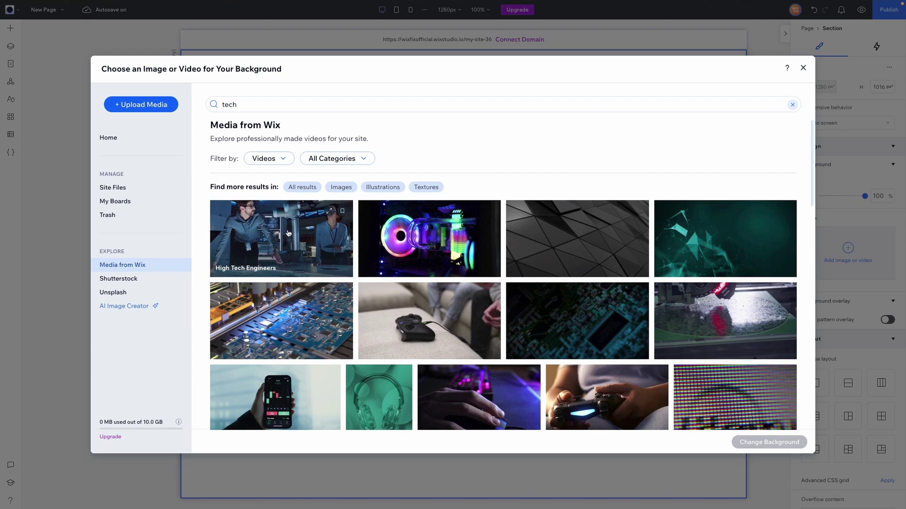
{"action": "double_click", "coordinate": [288, 233]}
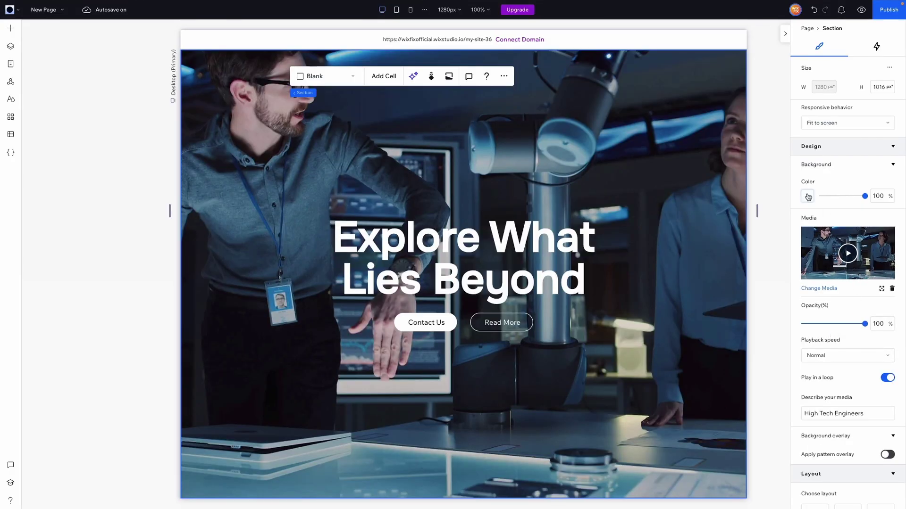
Tint the video with a dark navy background colour at 85% opacity.
{"action": "left_click", "coordinate": [807, 196]}
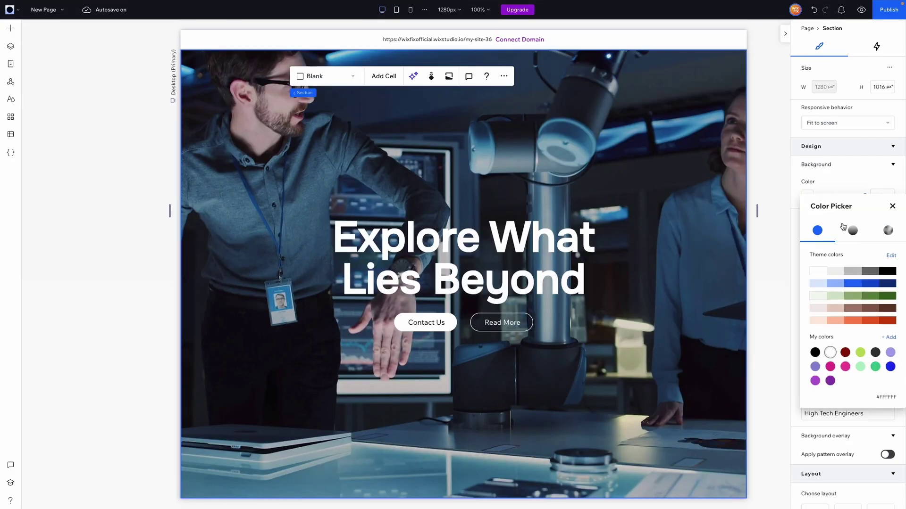
{"action": "left_click", "coordinate": [887, 283]}
{"action": "left_click", "coordinate": [893, 206]}
{"action": "left_click_drag", "start_coordinate": [864, 325], "coordinate": [856, 325]}
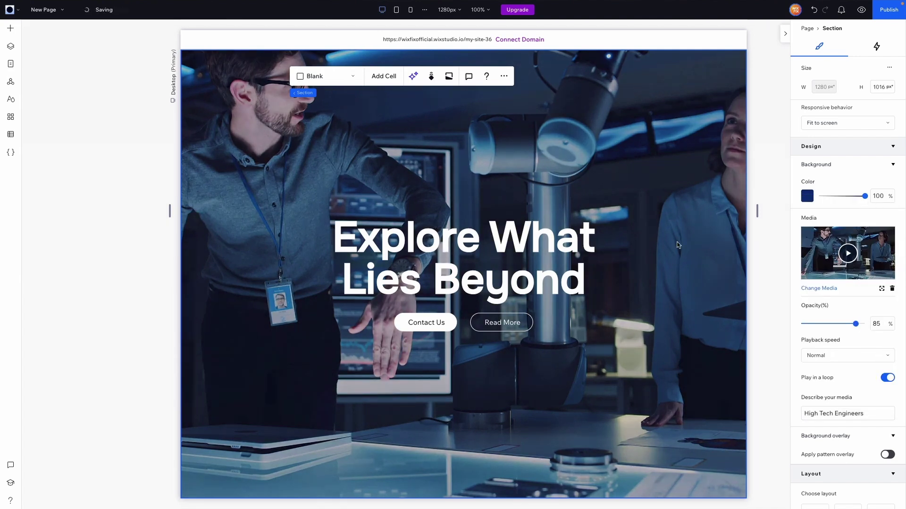
{"action": "scroll", "coordinate": [732, 266], "scroll_direction": "down", "scroll_amount": 4}
{"action": "scroll", "coordinate": [717, 159], "scroll_direction": "down", "scroll_amount": 3}
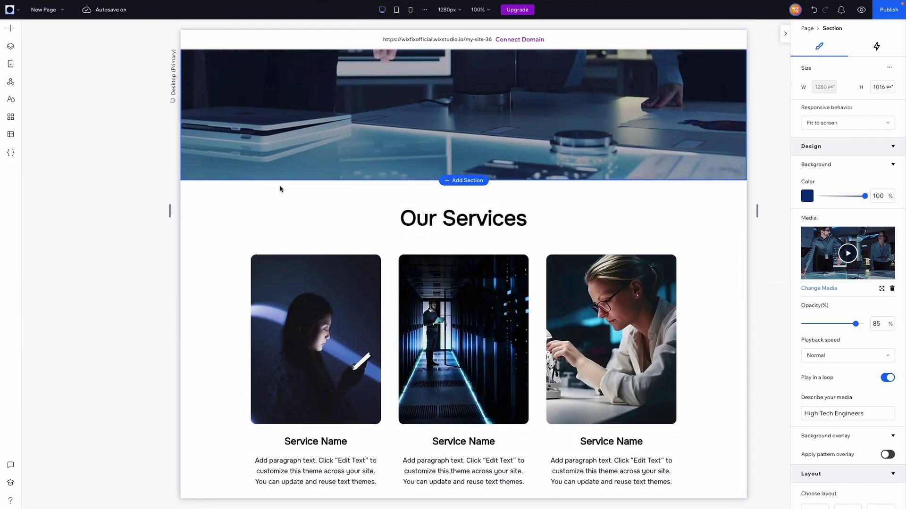
Open the hero's bottom Shape Divider options and go to the More shapes divider library.
{"action": "left_click", "coordinate": [263, 190]}
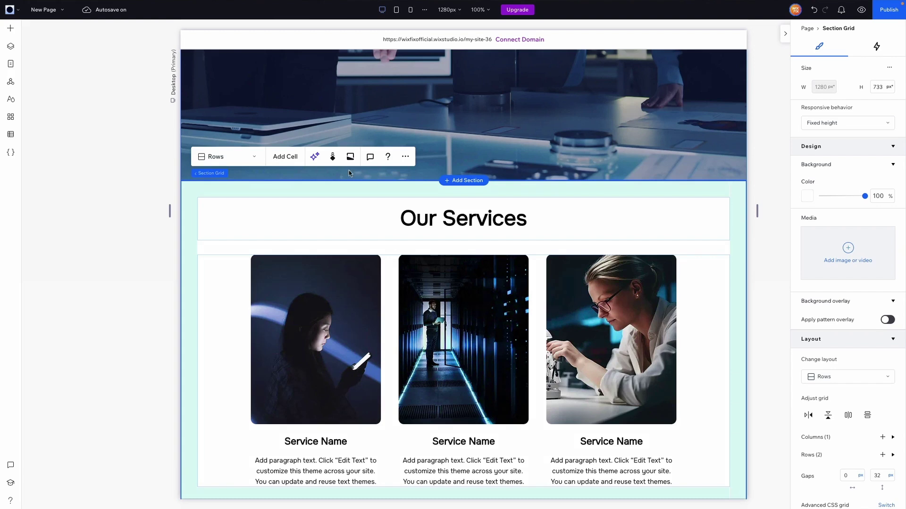
{"action": "left_click", "coordinate": [557, 140]}
{"action": "scroll", "coordinate": [613, 142], "scroll_direction": "up", "scroll_amount": 5}
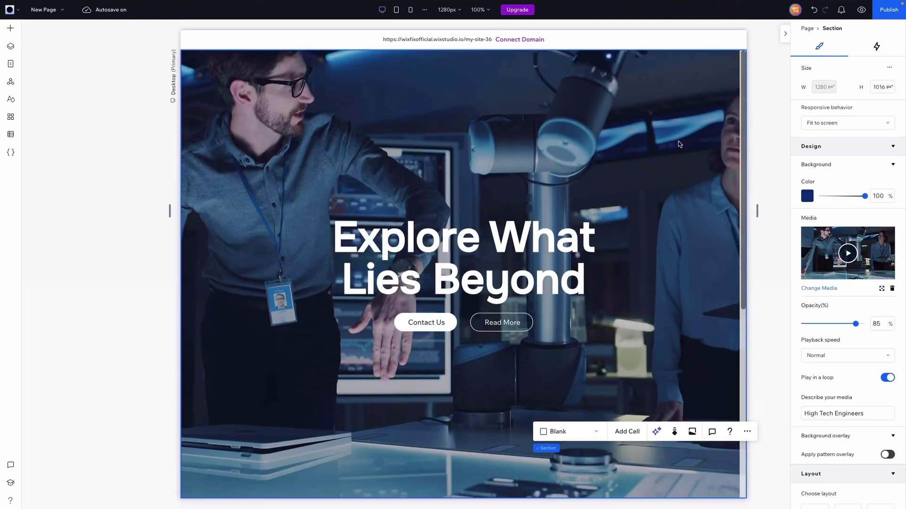
{"action": "scroll", "coordinate": [679, 214], "scroll_direction": "down", "scroll_amount": 3}
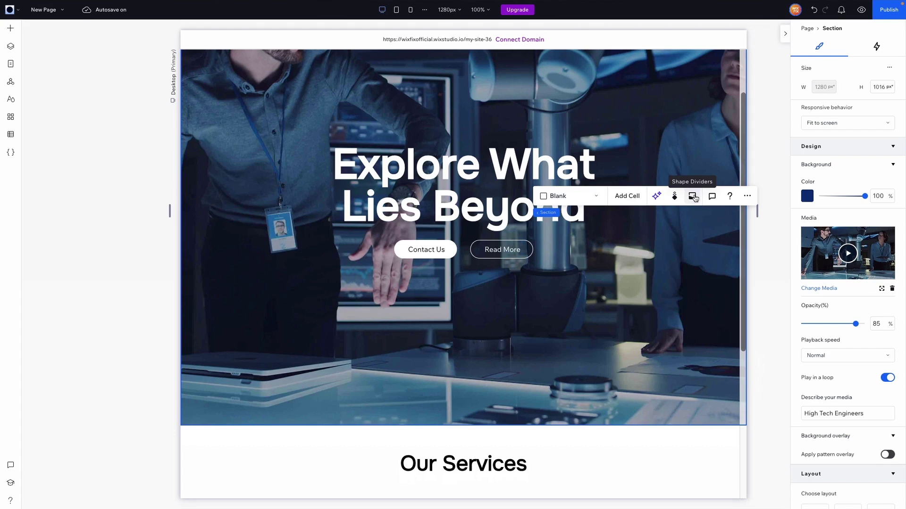
{"action": "left_click", "coordinate": [694, 197]}
{"action": "scroll", "coordinate": [802, 201], "scroll_direction": "down", "scroll_amount": 1}
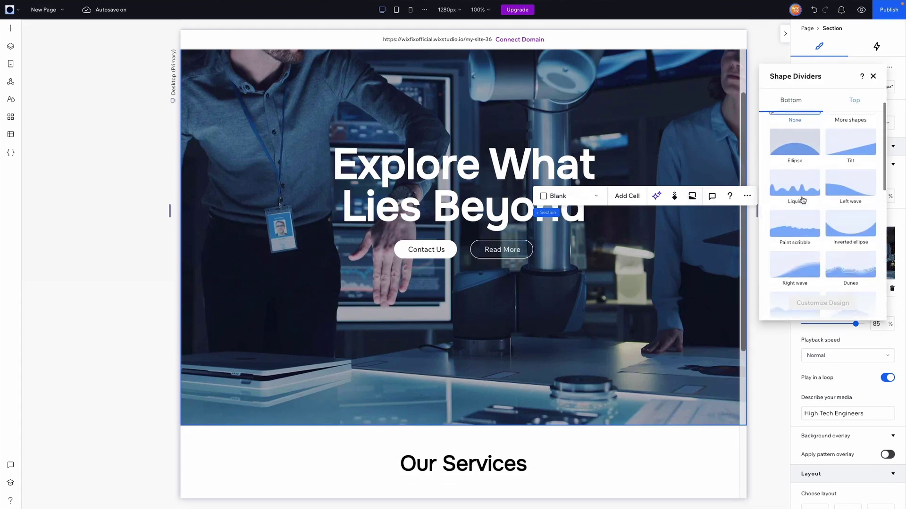
{"action": "scroll", "coordinate": [802, 200], "scroll_direction": "down", "scroll_amount": 8}
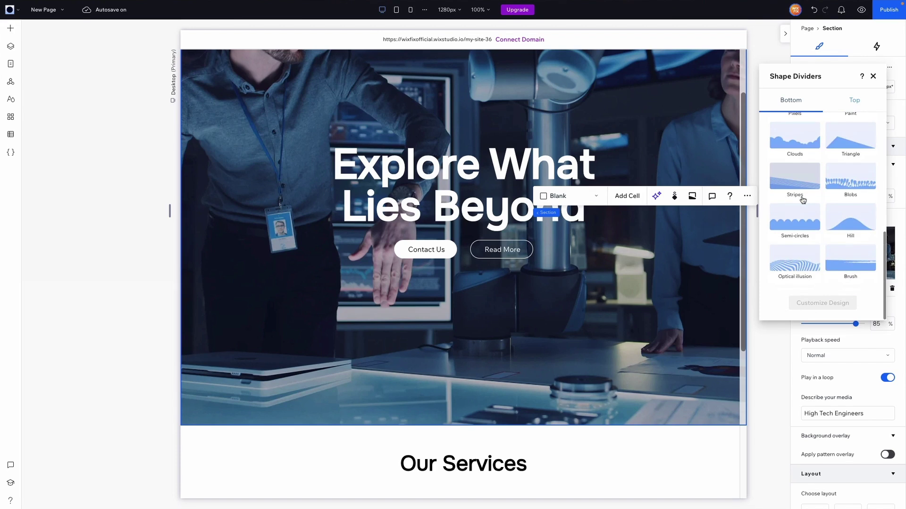
{"action": "scroll", "coordinate": [363, 247], "scroll_direction": "down", "scroll_amount": 5}
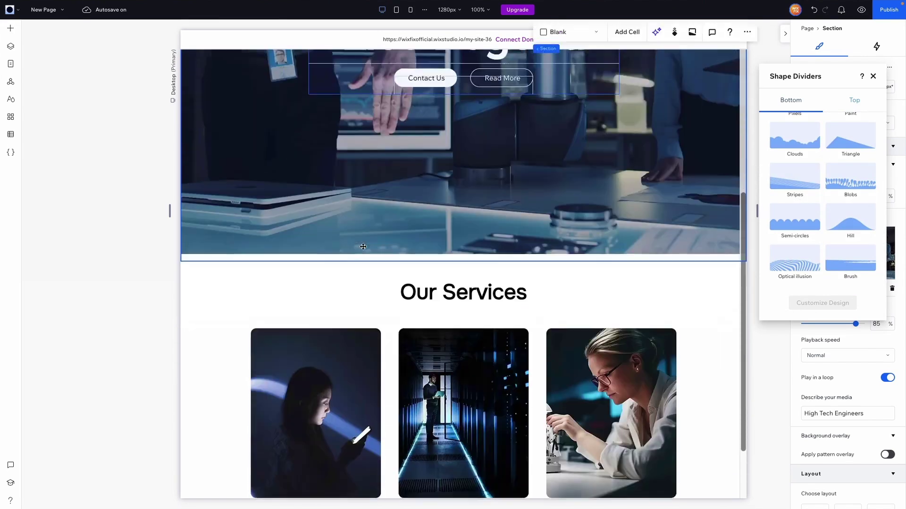
{"action": "scroll", "coordinate": [363, 246], "scroll_direction": "up", "scroll_amount": 5}
{"action": "scroll", "coordinate": [825, 253], "scroll_direction": "up", "scroll_amount": 5}
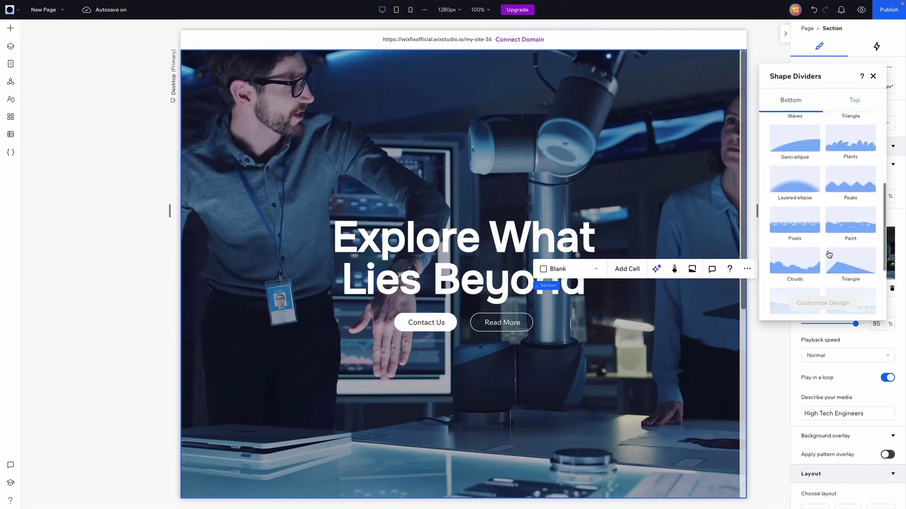
{"action": "scroll", "coordinate": [828, 255], "scroll_direction": "up", "scroll_amount": 3}
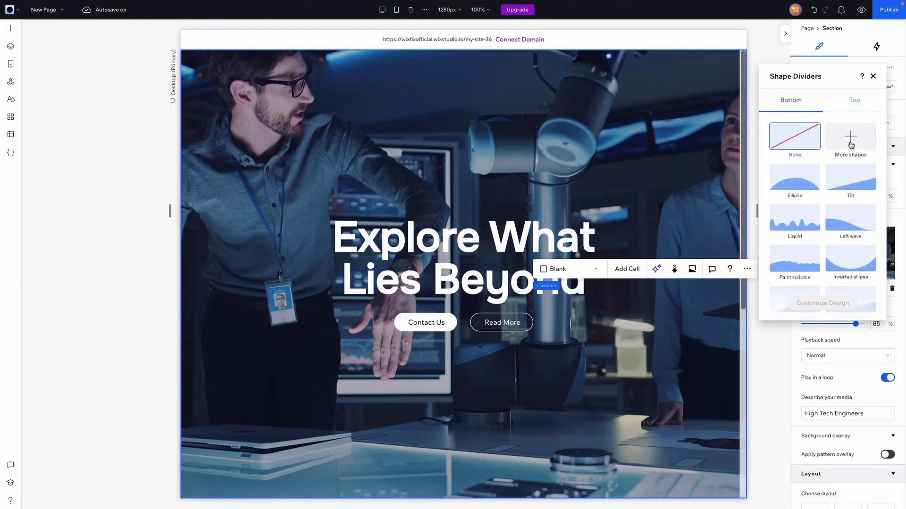
{"action": "left_click", "coordinate": [850, 138]}
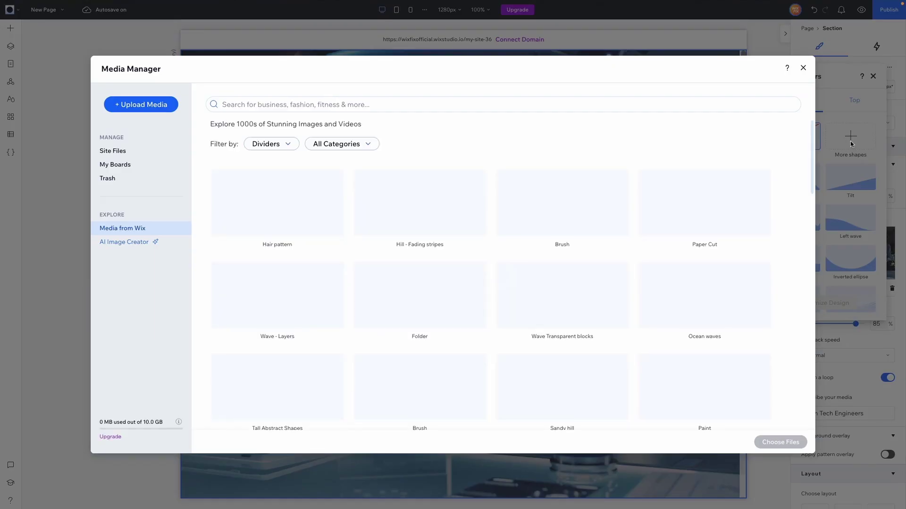
Choose the Wave Transparent blocks divider in the Media Manager for the hero's bottom edge.
{"action": "scroll", "coordinate": [621, 255], "scroll_direction": "down", "scroll_amount": 15}
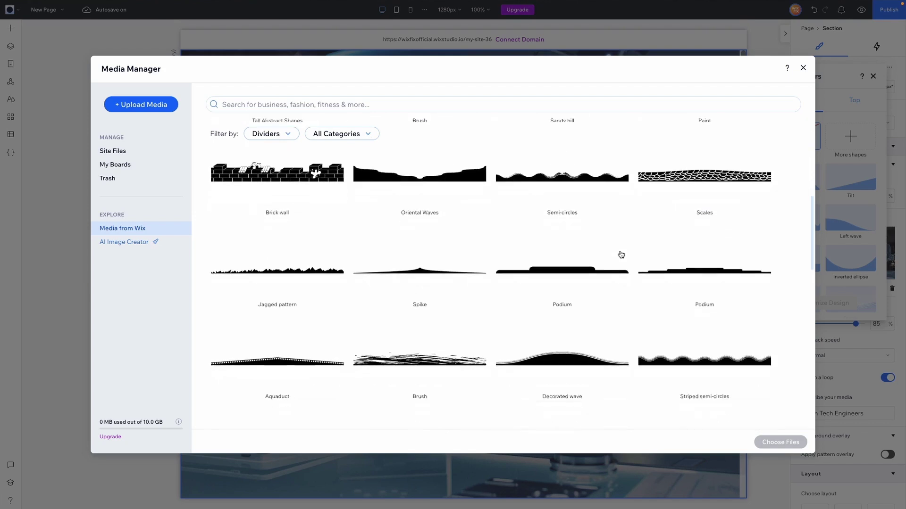
{"action": "scroll", "coordinate": [621, 255], "scroll_direction": "down", "scroll_amount": 5}
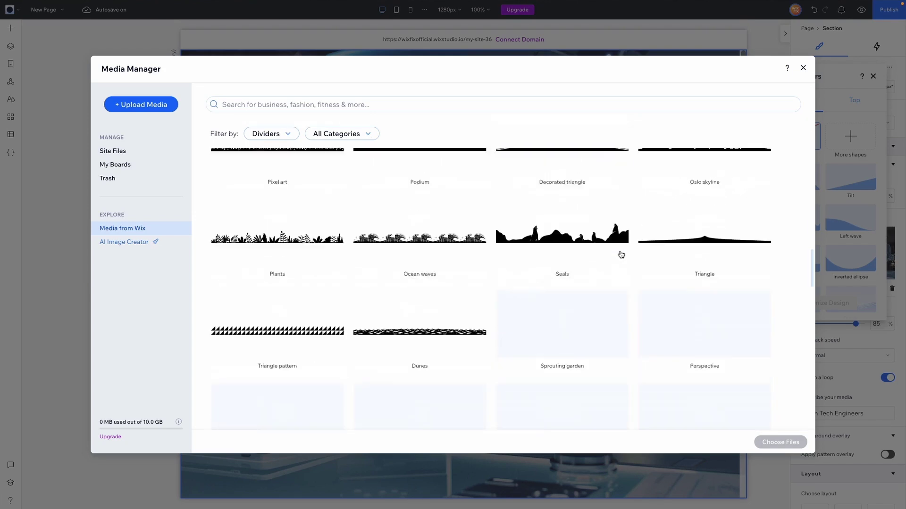
{"action": "scroll", "coordinate": [618, 265], "scroll_direction": "up", "scroll_amount": 20}
{"action": "left_click", "coordinate": [601, 301]}
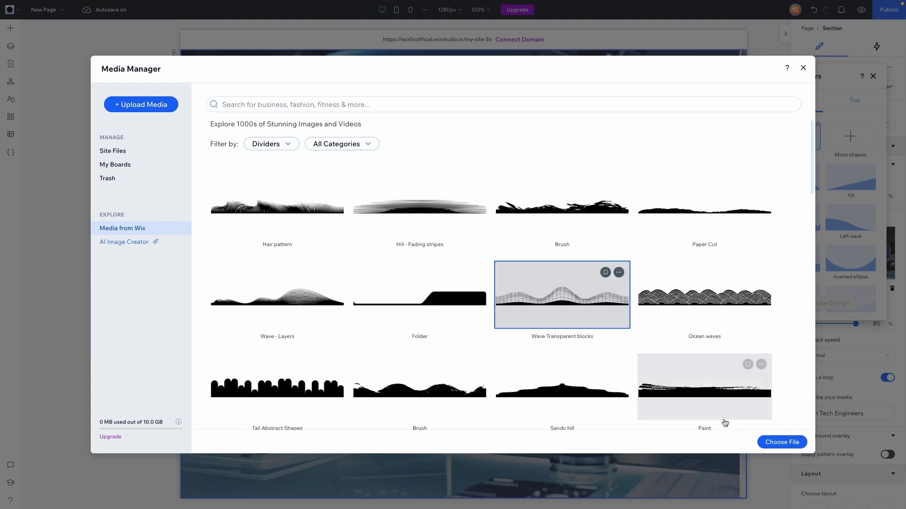
{"action": "left_click", "coordinate": [768, 444]}
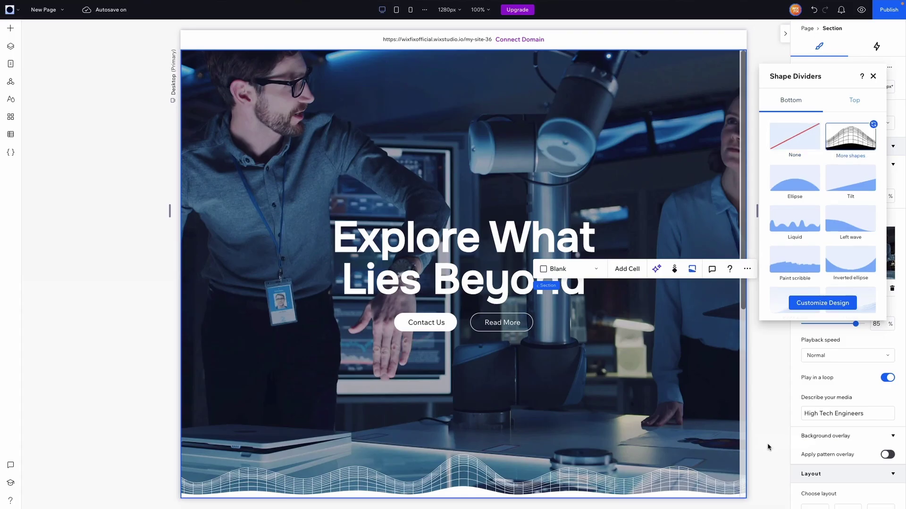
Keep the wave divider colour white after briefly trying dark blue.
{"action": "scroll", "coordinate": [593, 396], "scroll_direction": "down", "scroll_amount": 3}
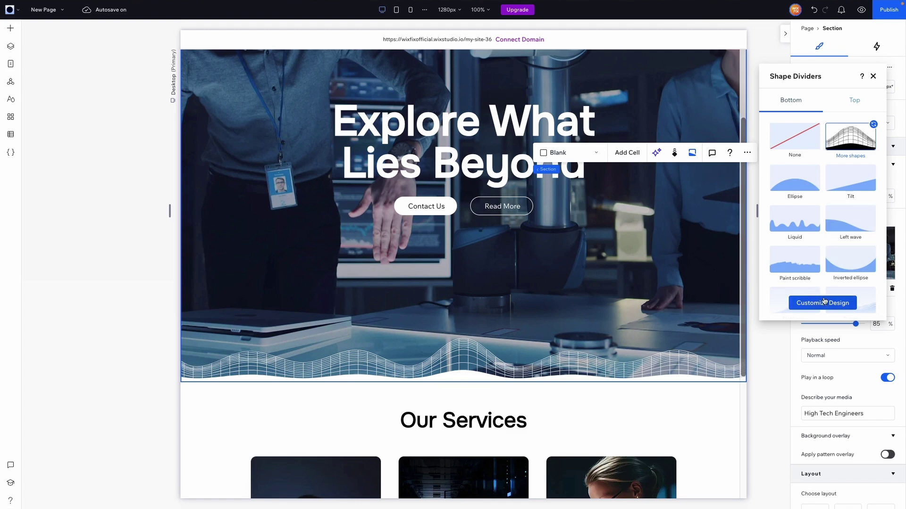
{"action": "left_click", "coordinate": [811, 305]}
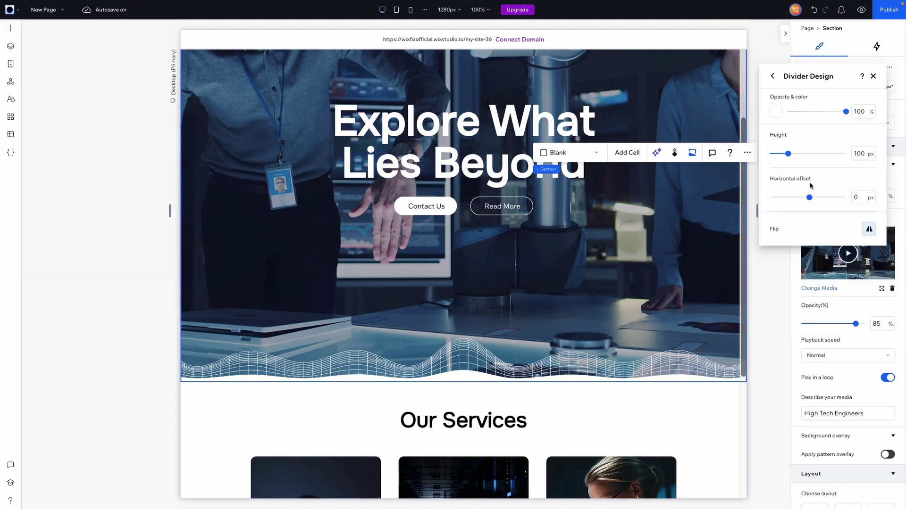
{"action": "left_click", "coordinate": [776, 112]}
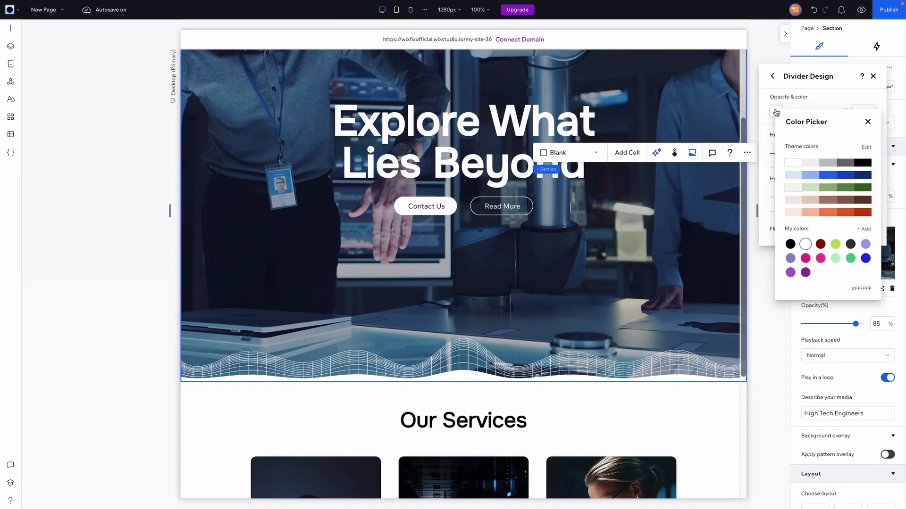
{"action": "left_click", "coordinate": [861, 177]}
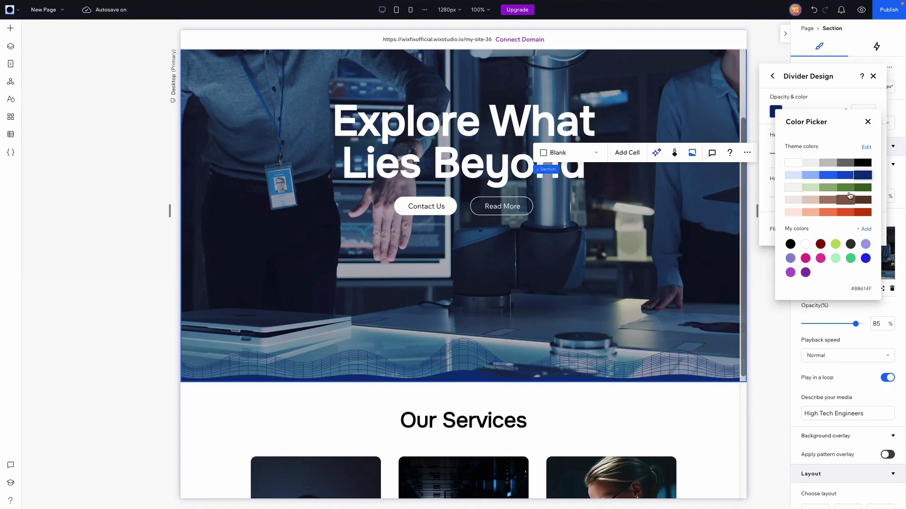
{"action": "left_click", "coordinate": [794, 165]}
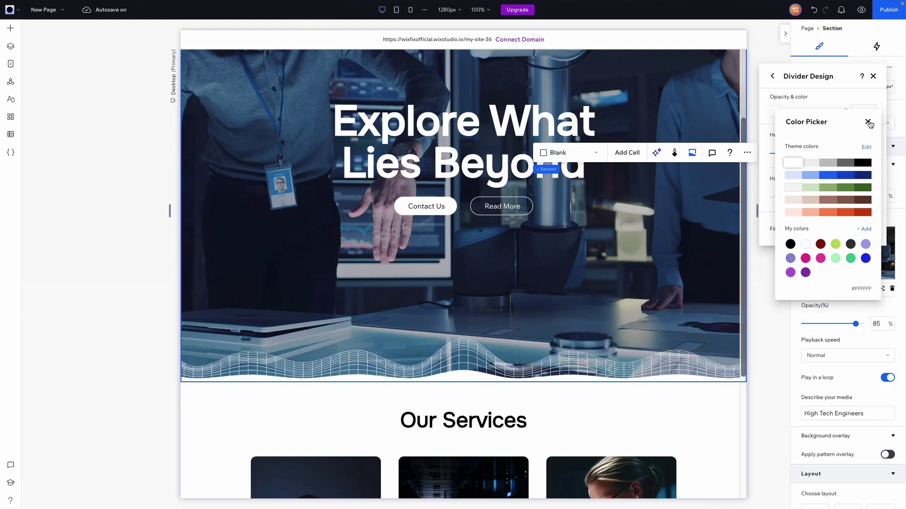
{"action": "left_click", "coordinate": [868, 122]}
Raise the wave divider's height to 199 px.
{"action": "left_click_drag", "start_coordinate": [787, 154], "coordinate": [792, 153]}
{"action": "left_click", "coordinate": [806, 155]}
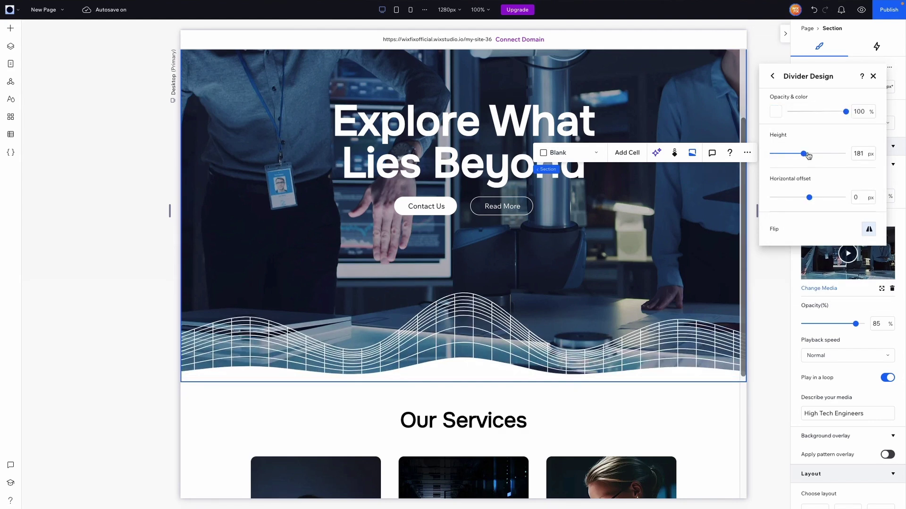
{"action": "left_click_drag", "start_coordinate": [808, 156], "coordinate": [806, 155]}
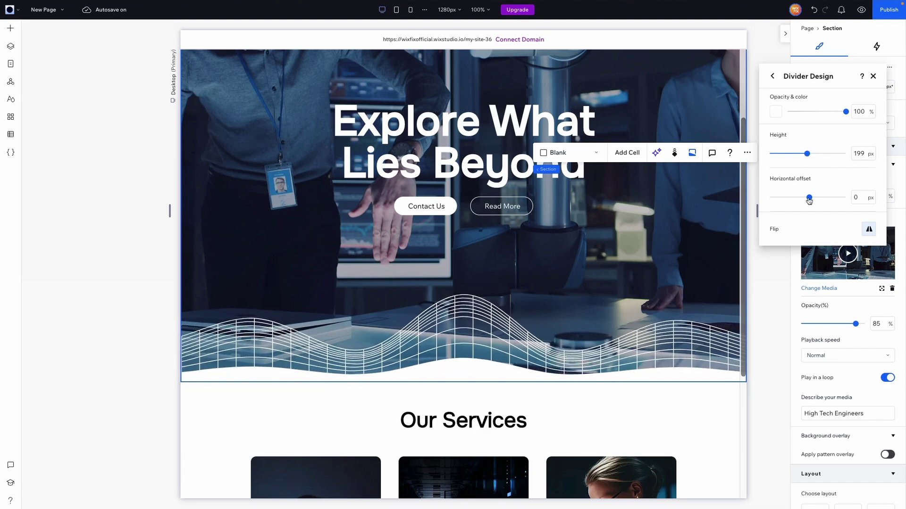
Reset the divider's horizontal offset to 0, flip it horizontally, and preview the page.
{"action": "left_click_drag", "start_coordinate": [809, 200], "coordinate": [829, 201]}
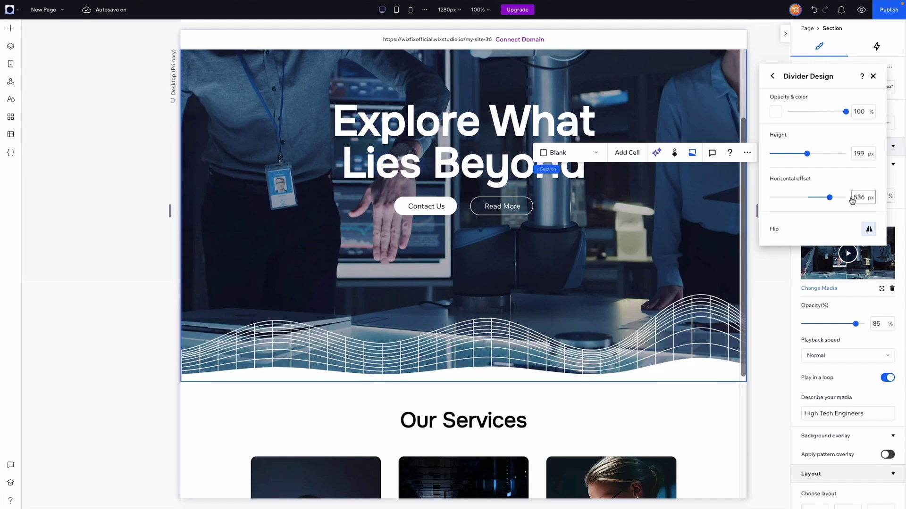
{"action": "double_click", "coordinate": [859, 197]}
{"action": "type", "text": "0"}
{"action": "key", "text": "Return"}
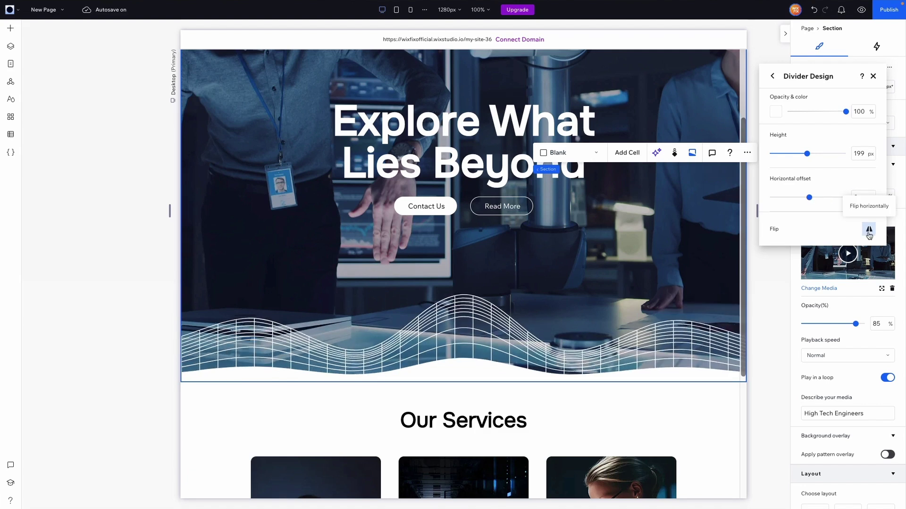
{"action": "left_click", "coordinate": [869, 230]}
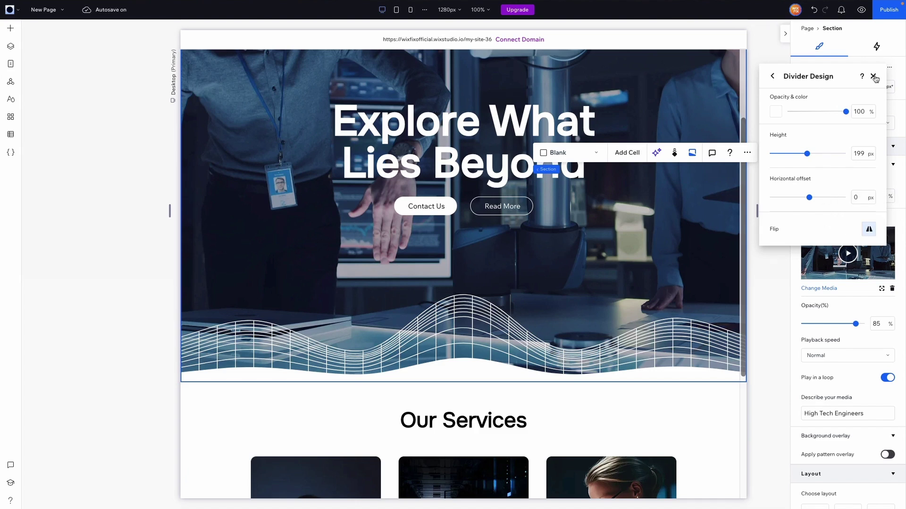
{"action": "left_click", "coordinate": [861, 9]}
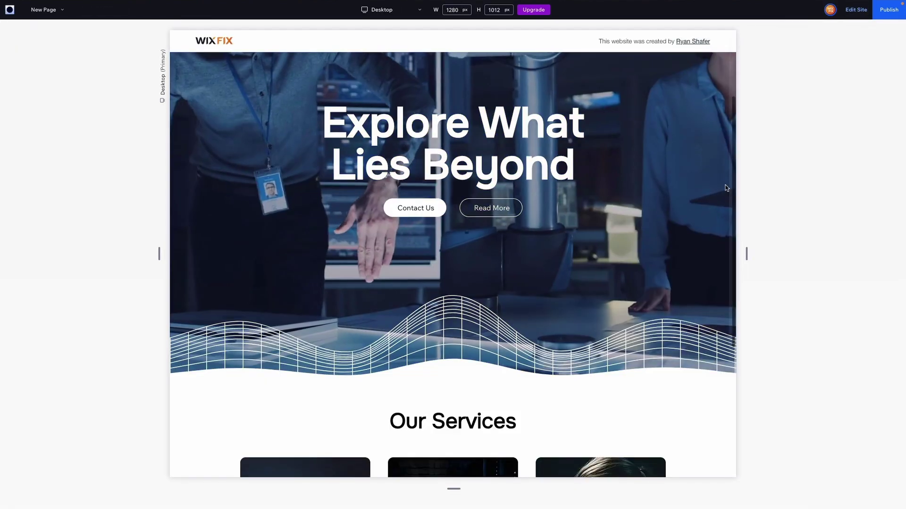
Scroll the preview from the hero past the white wave divider to the three Our Services cards.
{"action": "scroll", "coordinate": [726, 188], "scroll_direction": "up", "scroll_amount": 2}
{"action": "scroll", "coordinate": [726, 187], "scroll_direction": "down", "scroll_amount": 3}
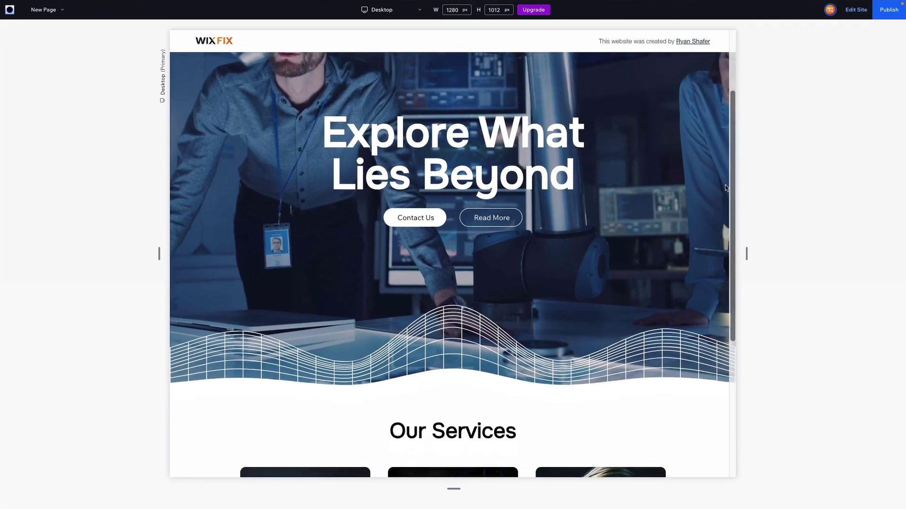
{"action": "scroll", "coordinate": [726, 188], "scroll_direction": "down", "scroll_amount": 1}
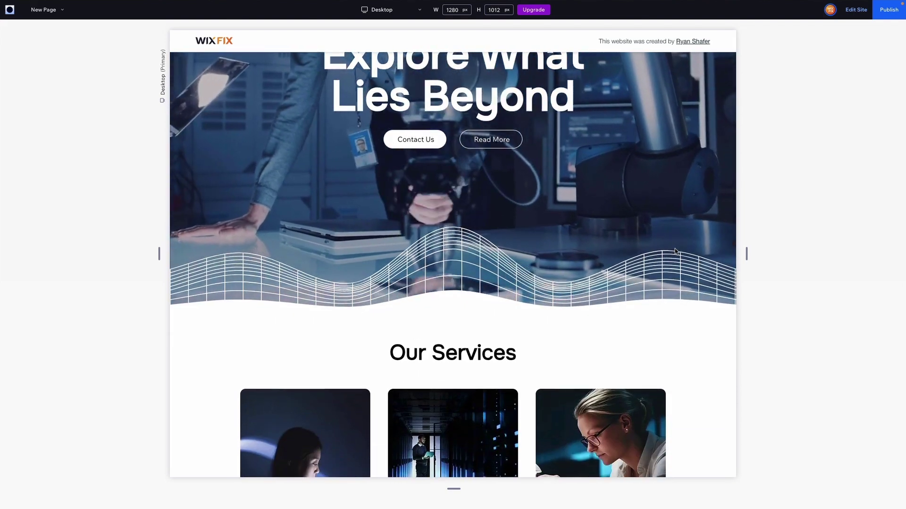
{"action": "scroll", "coordinate": [676, 251], "scroll_direction": "down", "scroll_amount": 2}
{"action": "scroll", "coordinate": [675, 251], "scroll_direction": "down", "scroll_amount": 2}
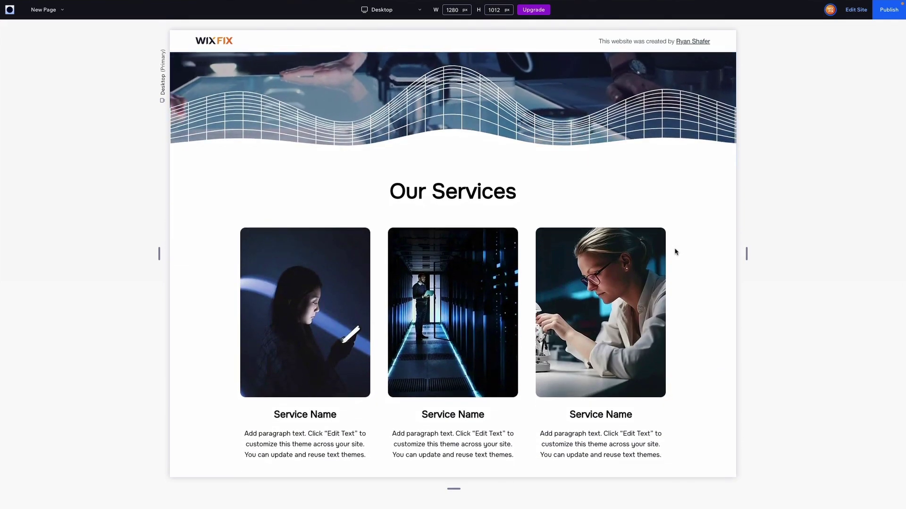
{"action": "scroll", "coordinate": [675, 251], "scroll_direction": "up", "scroll_amount": 2}
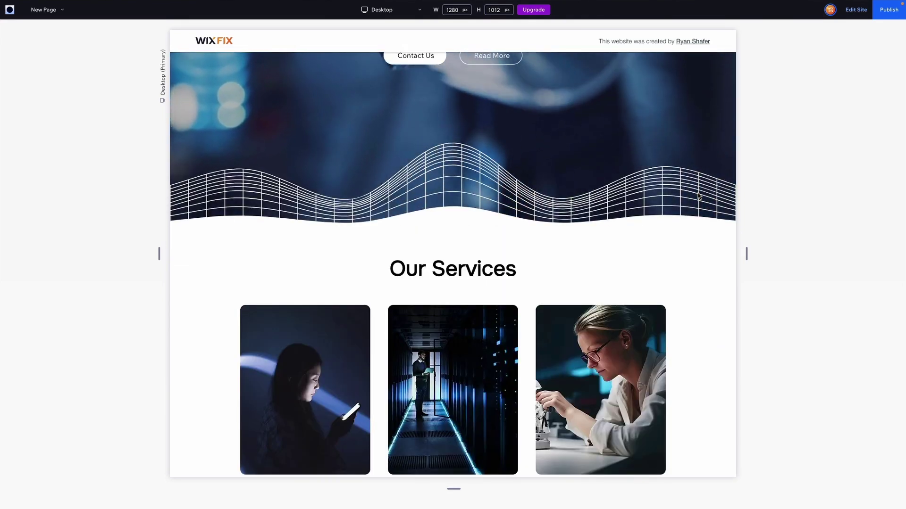